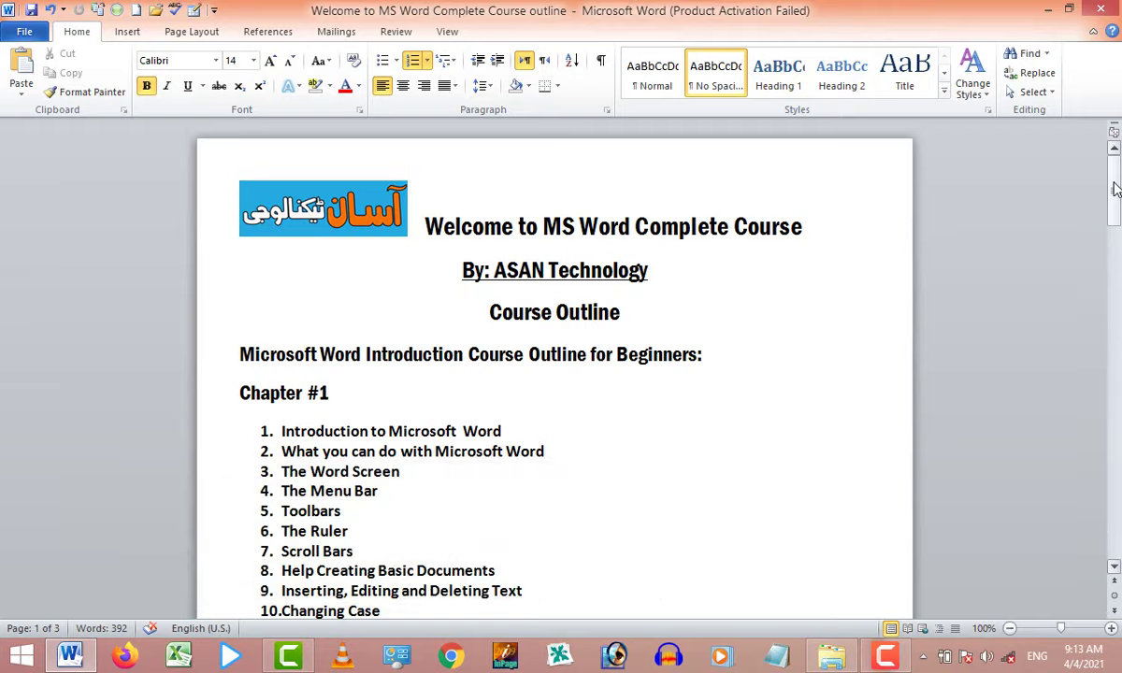
# Step: Highlight the outline items The Word Screen, The Menu Bar, Toolbars and The Ruler in turn
pyautogui.moveTo(1115, 190); pyautogui.dragTo(1115, 213)
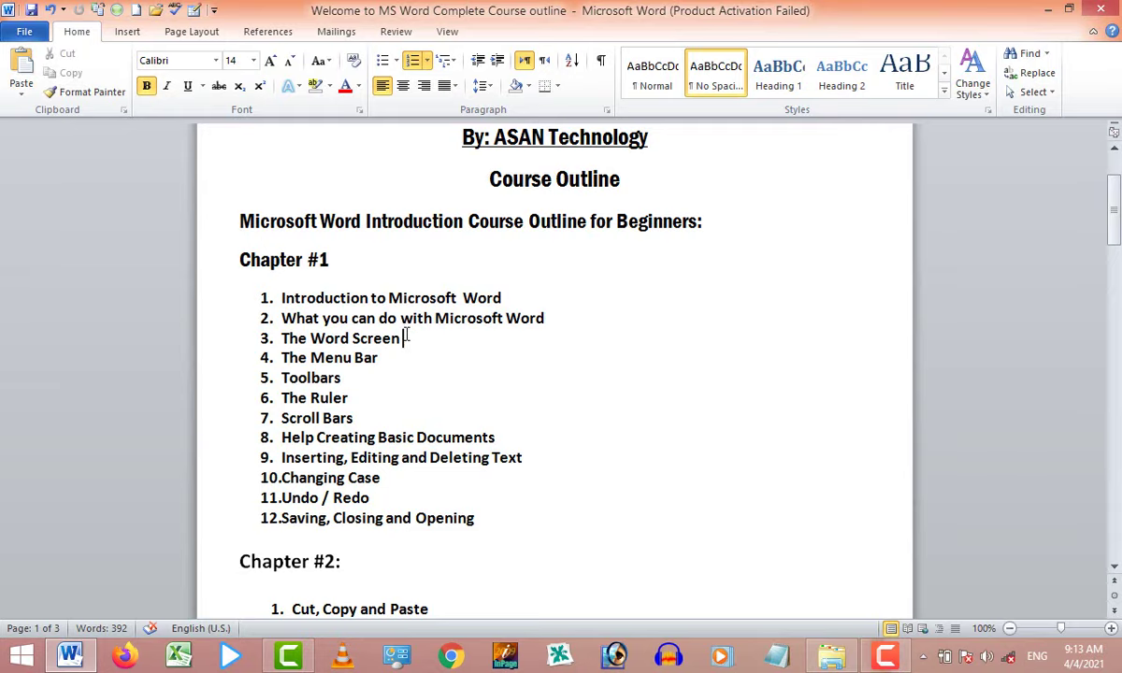
pyautogui.moveTo(402, 339); pyautogui.dragTo(271, 320)
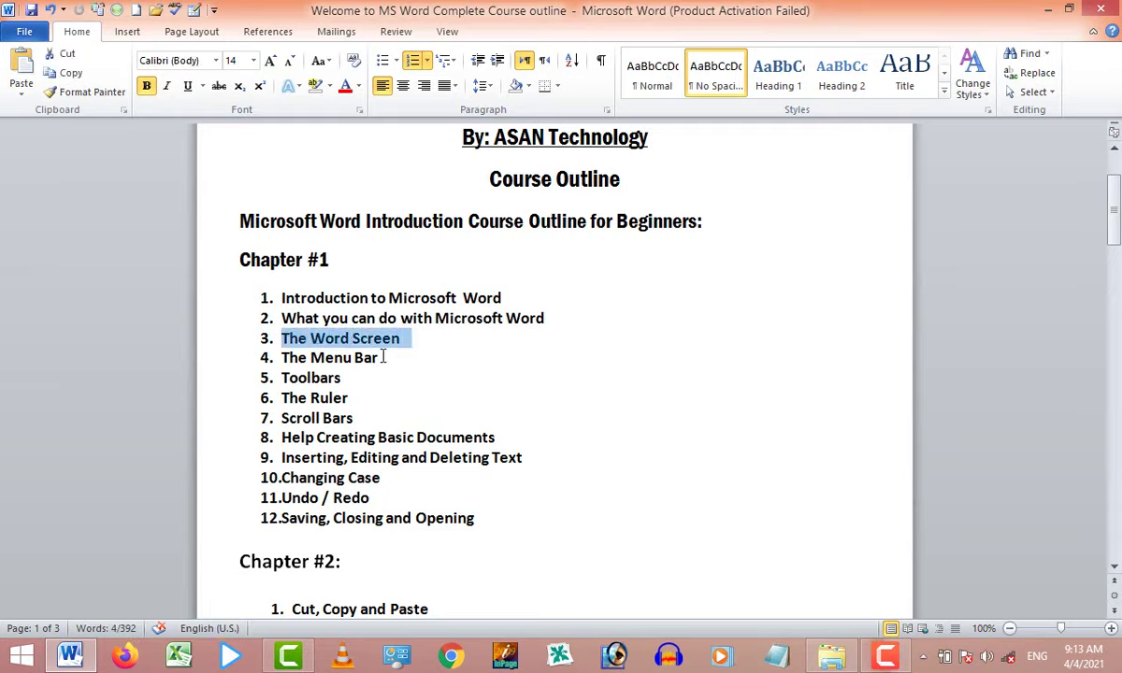
pyautogui.moveTo(381, 358); pyautogui.dragTo(283, 359)
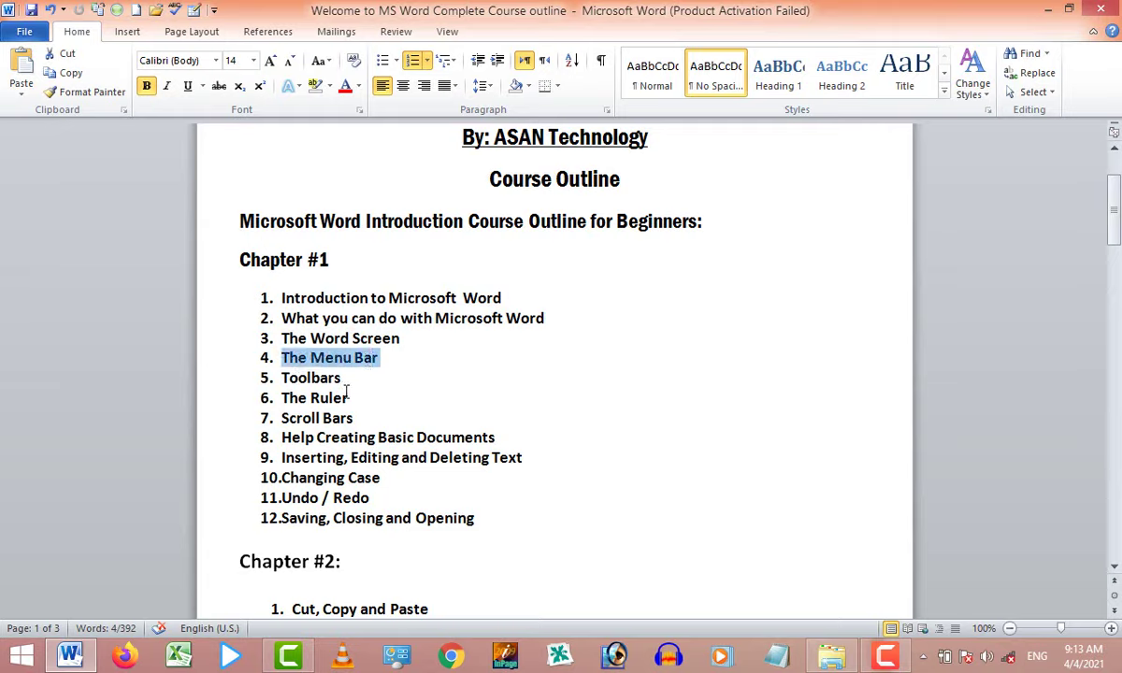
pyautogui.moveTo(356, 378)
pyautogui.mouseDown()
pyautogui.moveTo(294, 379)
pyautogui.moveTo(294, 396)
pyautogui.mouseUp()
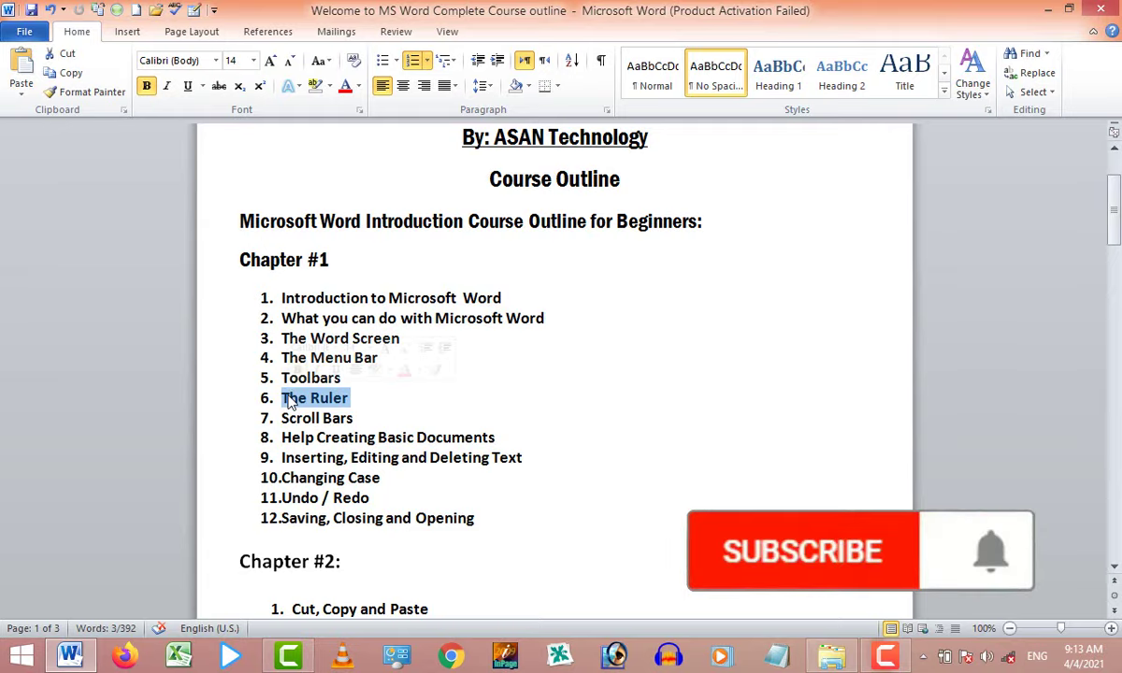
pyautogui.moveTo(289, 397)
pyautogui.mouseDown()
pyautogui.moveTo(369, 409)
pyautogui.moveTo(304, 423)
pyautogui.moveTo(365, 421)
pyautogui.mouseUp()
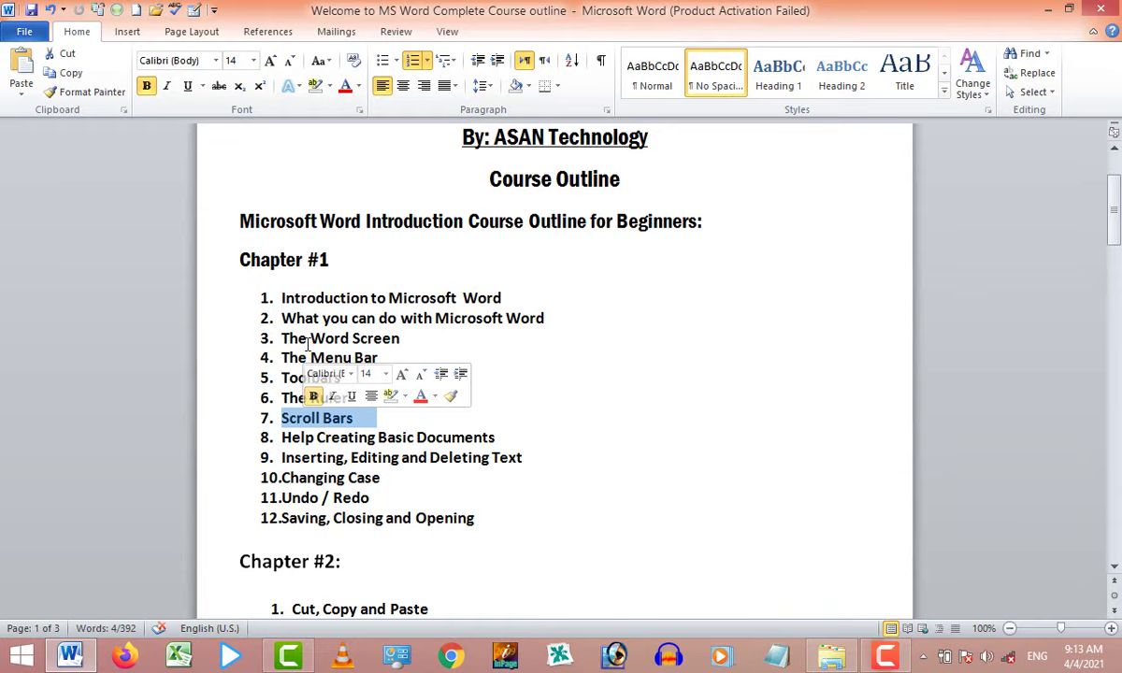
pyautogui.click(484, 344)
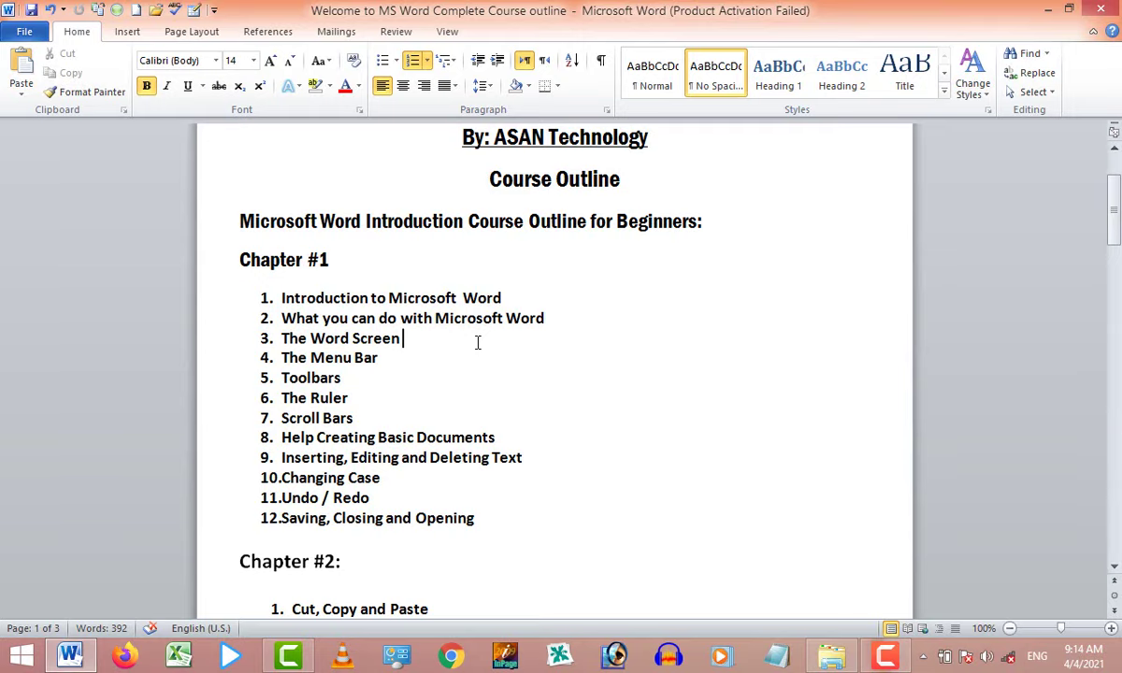
# Step: Scroll the course outline, then switch to the Windows Start screen
pyautogui.moveTo(1113, 210)
pyautogui.mouseDown()
pyautogui.moveTo(1113, 187)
pyautogui.moveTo(1120, 202)
pyautogui.mouseUp()
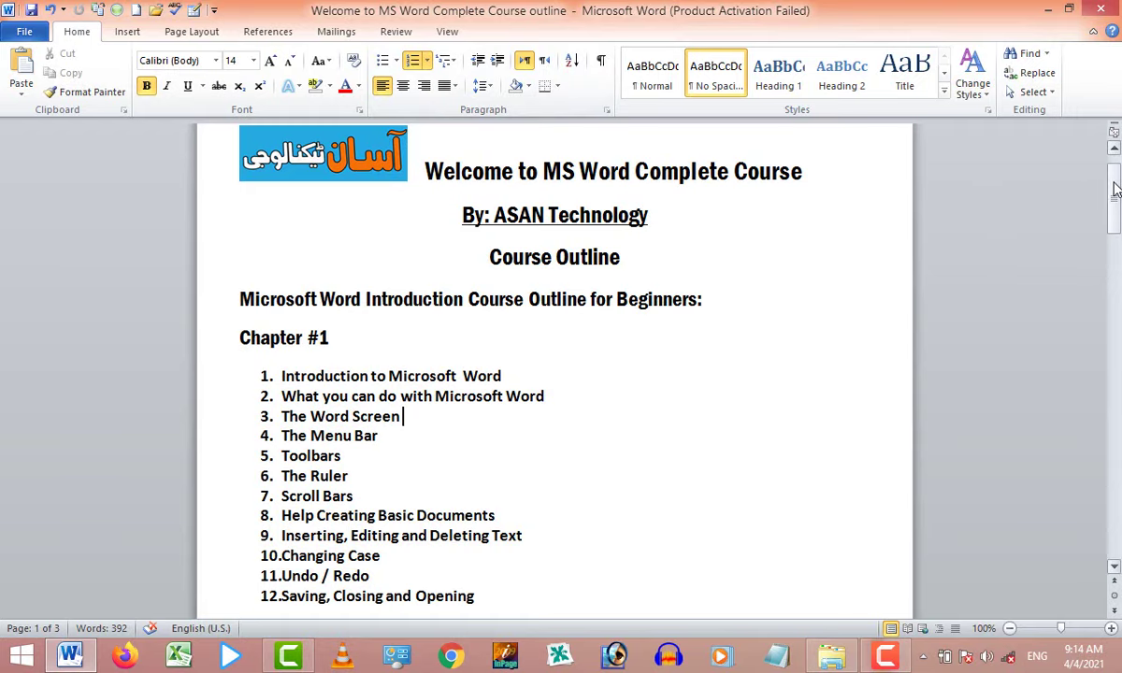
pyautogui.moveTo(1114, 197); pyautogui.dragTo(1113, 176)
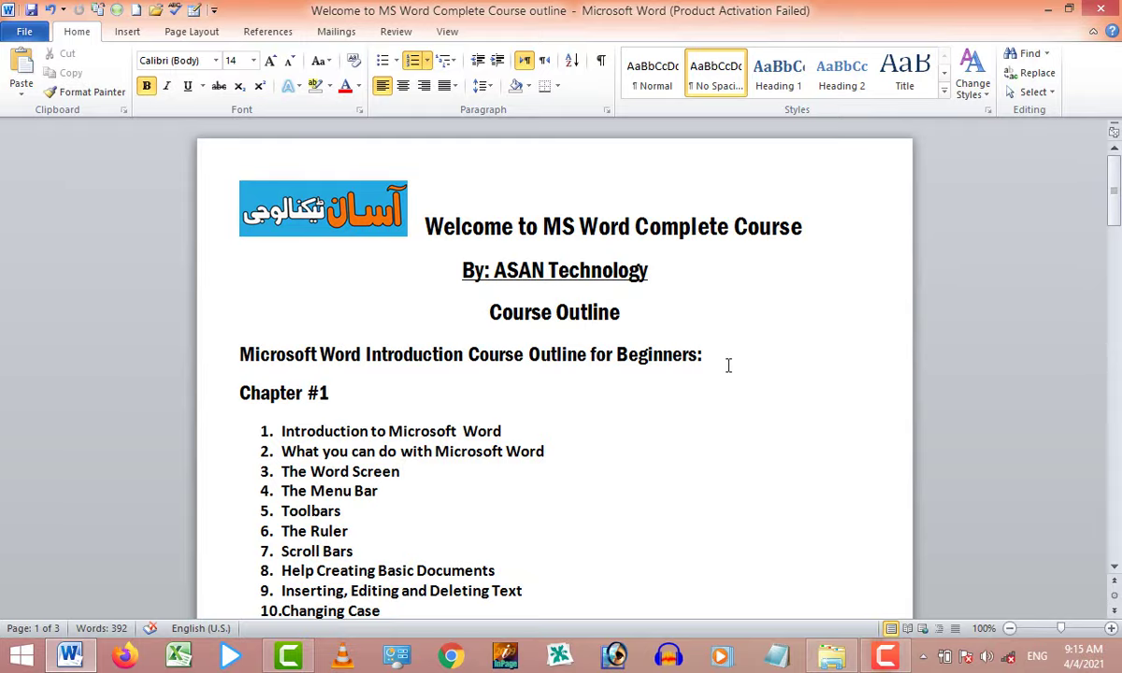
pyautogui.press('super')
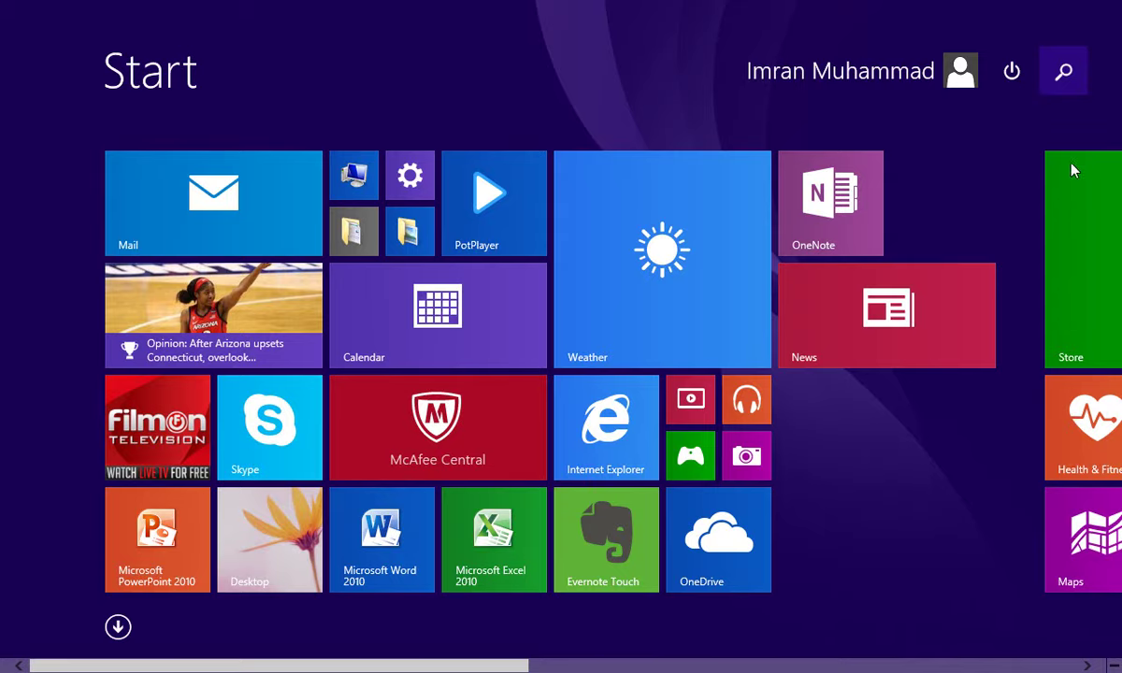
# Step: Search the Start screen for 'word 2010' and launch Microsoft Word 2010 from the results
pyautogui.click(1057, 92)
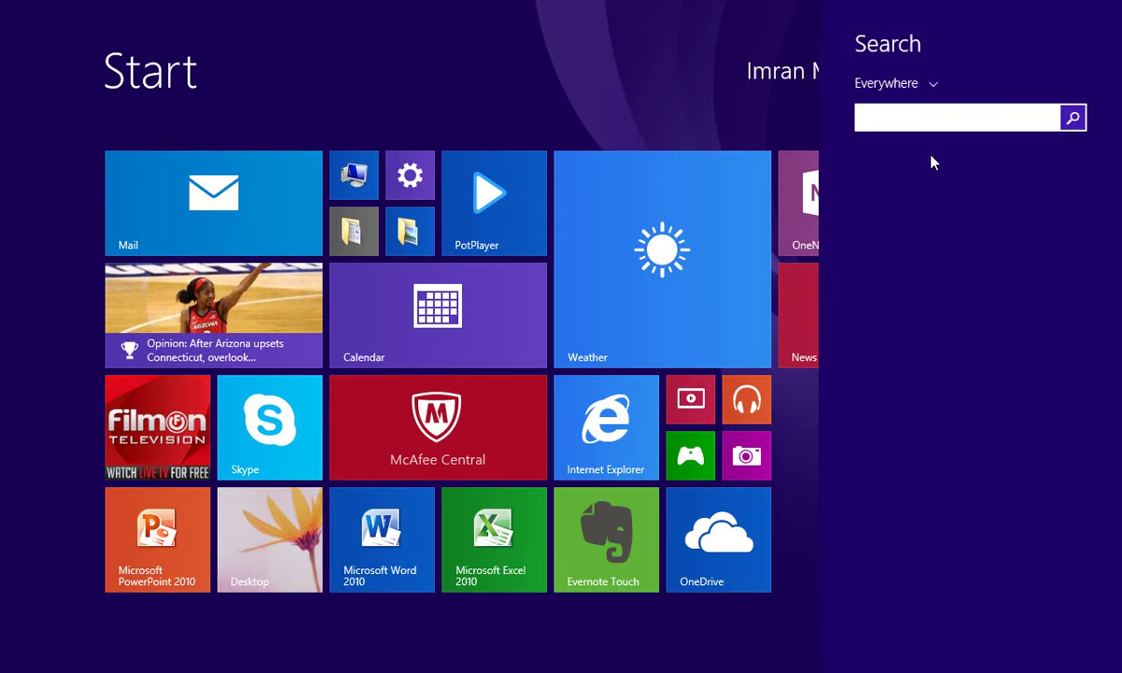
pyautogui.write('ms w')
pyautogui.write('ord')
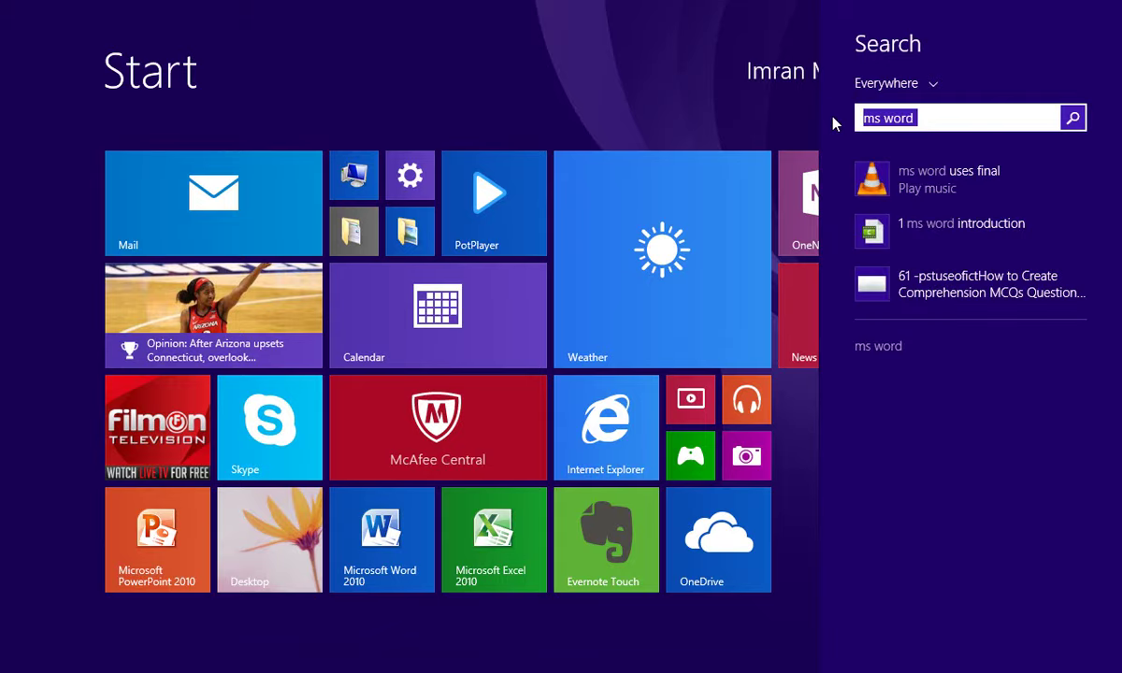
pyautogui.press('BackSpace')
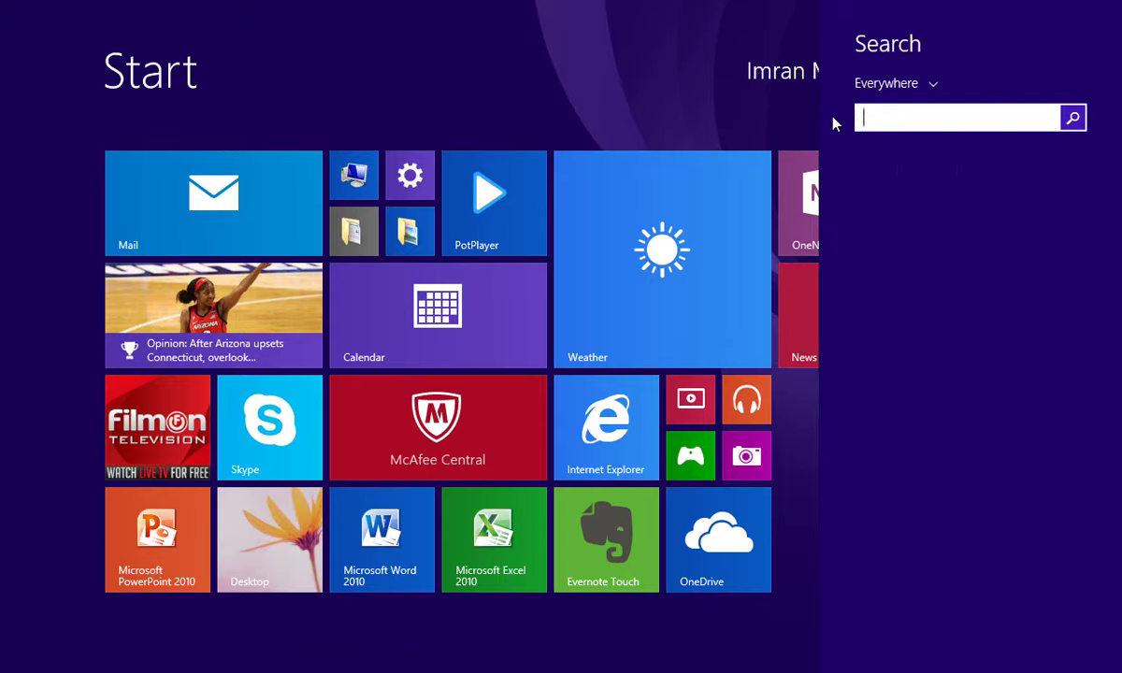
pyautogui.write('word 2010')
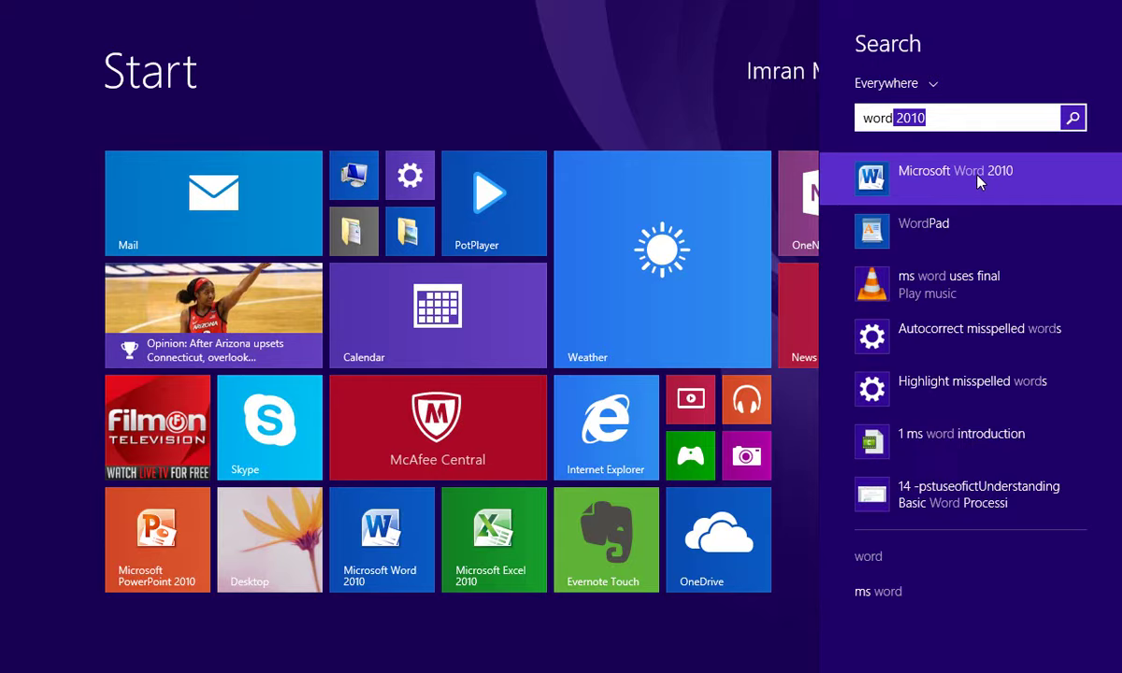
pyautogui.click(979, 181)
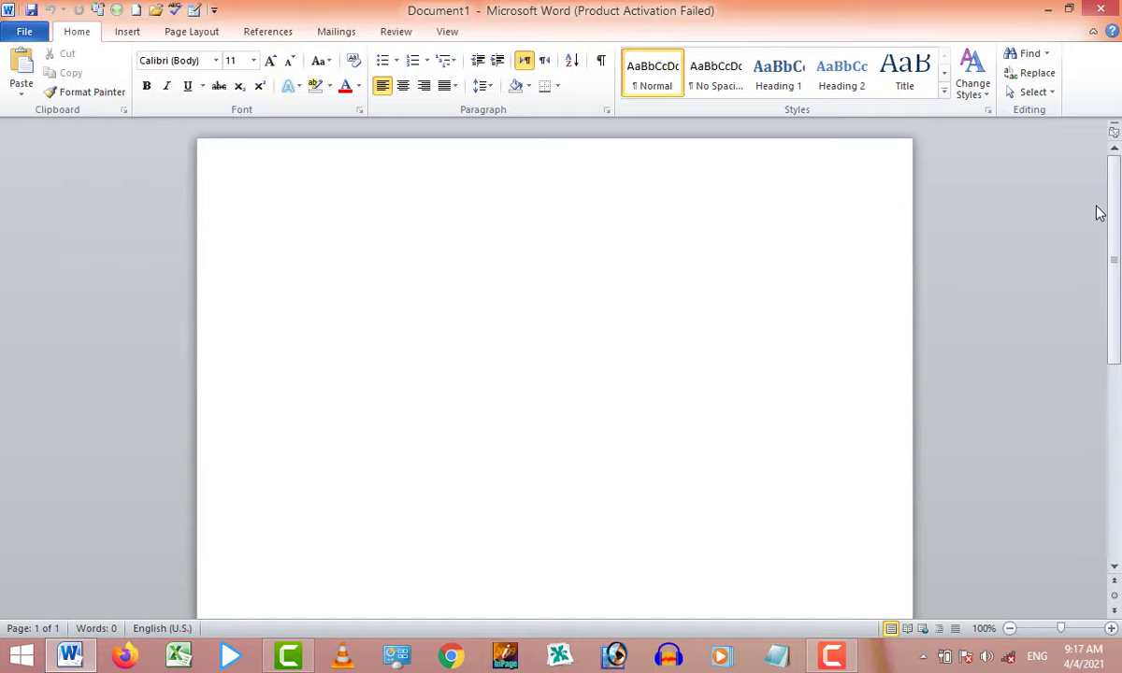
# Step: Dismiss the Office Activation Wizard, leaving blank Document1 ready
pyautogui.press('Escape')
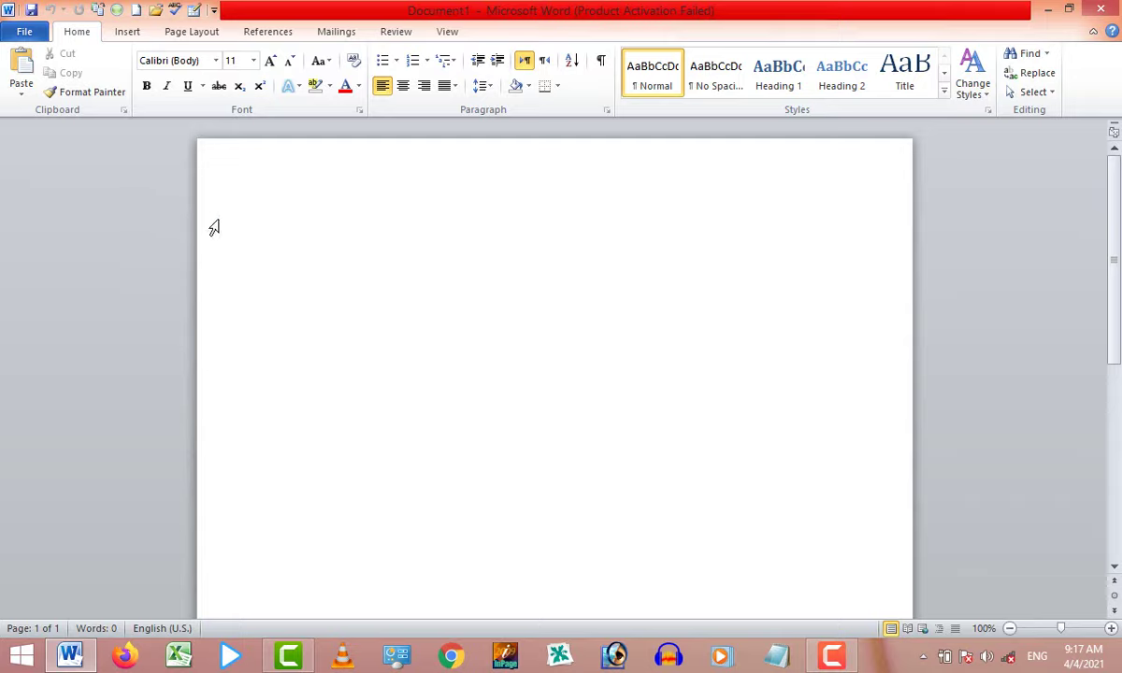
pyautogui.moveTo(1116, 254)
pyautogui.mouseDown()
pyautogui.moveTo(1118, 376)
pyautogui.moveTo(1118, 255)
pyautogui.mouseUp()
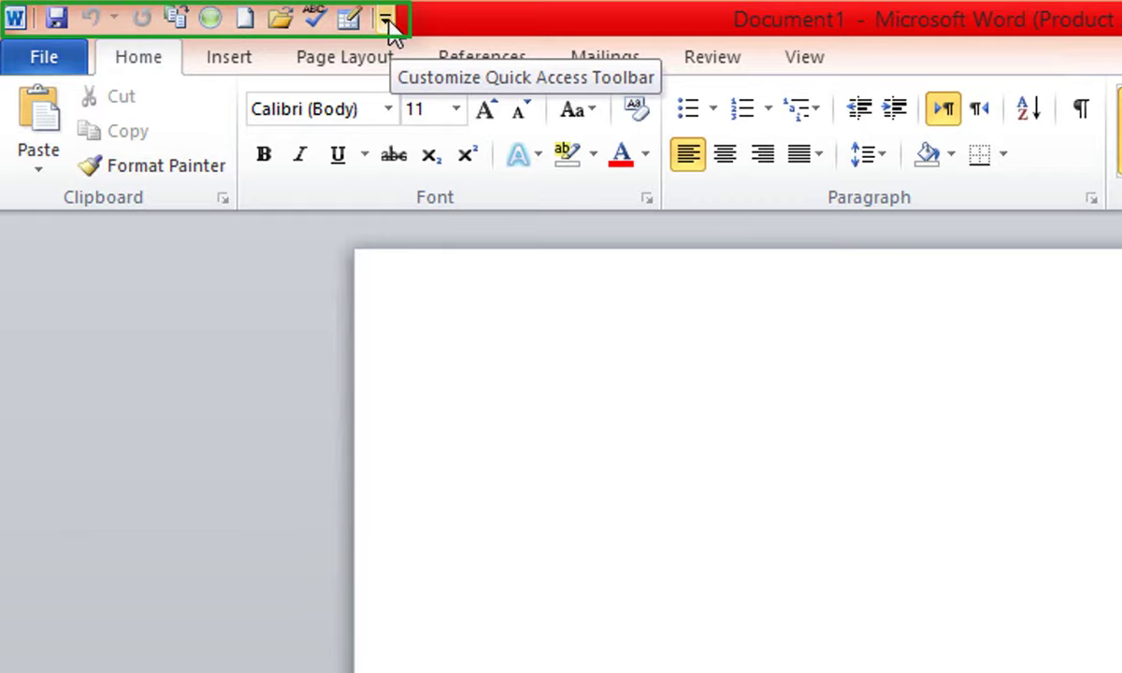
# Step: Add Open Recent File to the Quick Access Toolbar, then reopen its customize menu
pyautogui.click(385, 18)
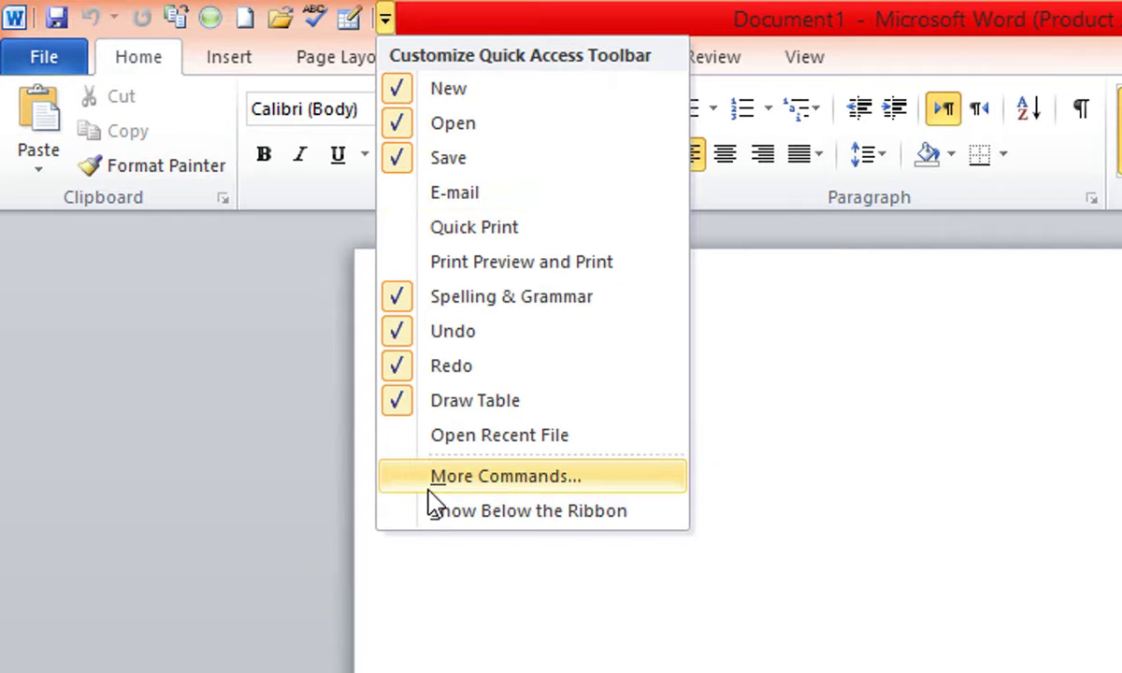
pyautogui.click(413, 443)
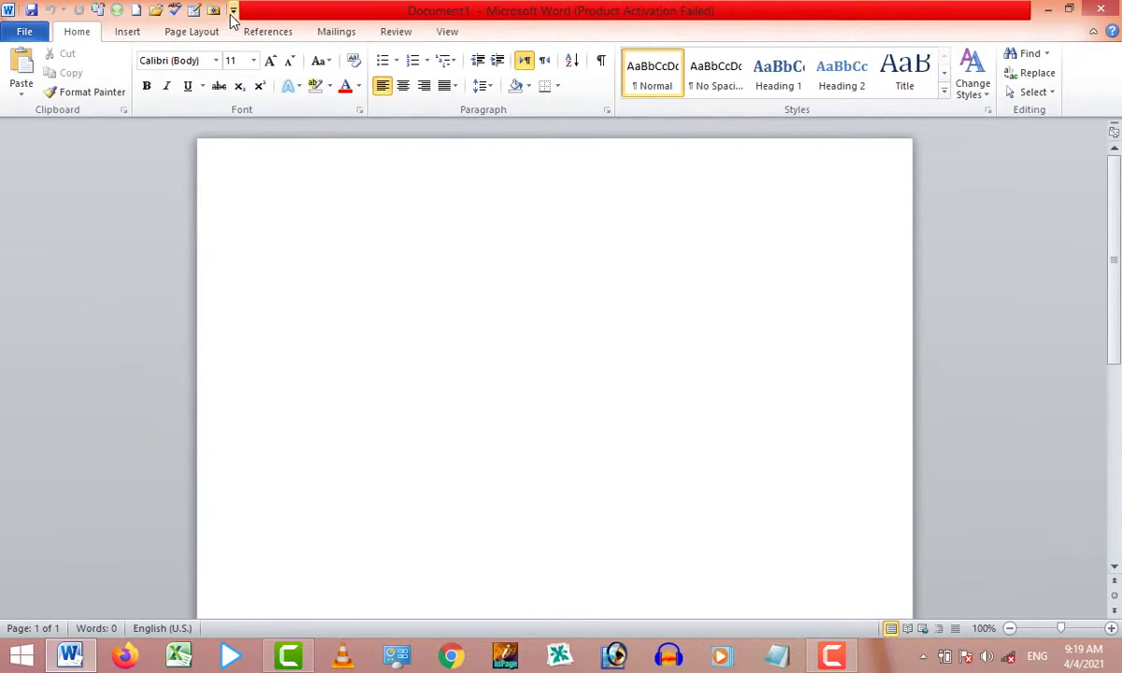
pyautogui.click(233, 12)
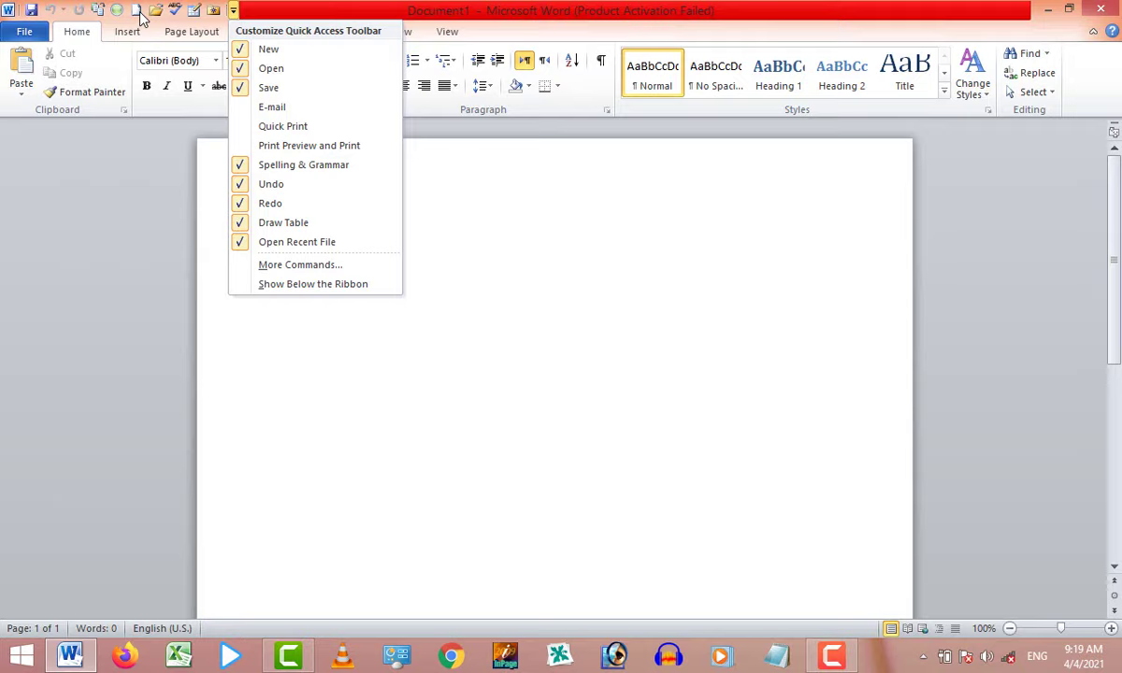
# Step: Untick New on the Quick Access Toolbar, then tick it again to restore it
pyautogui.click(245, 49)
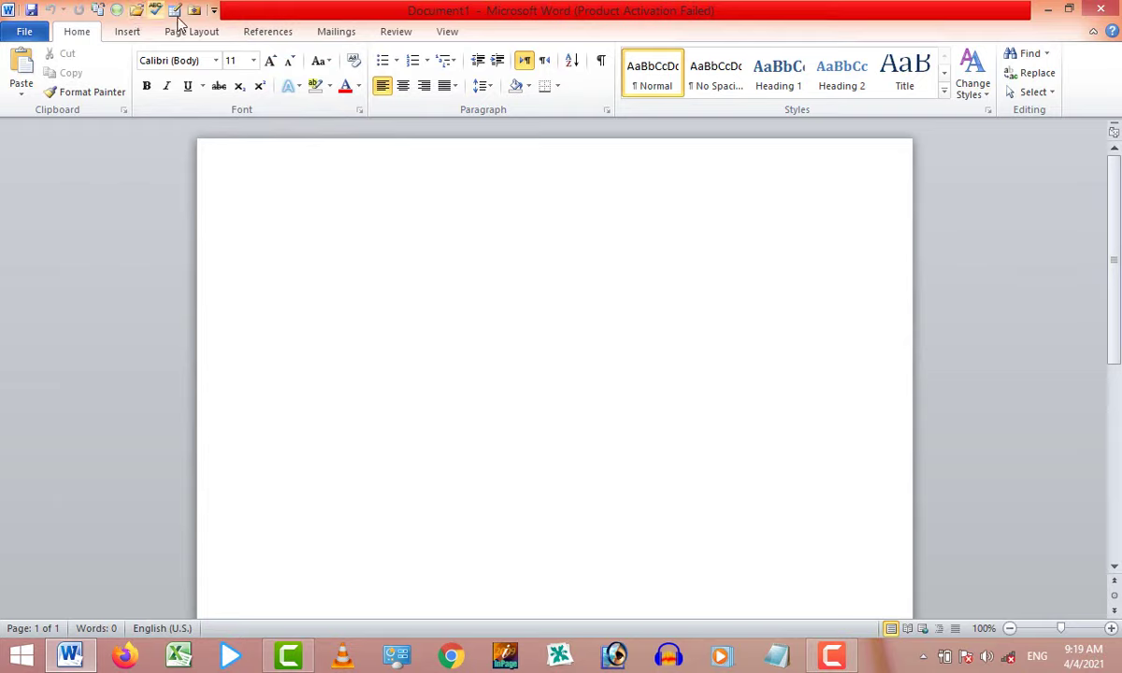
pyautogui.click(213, 13)
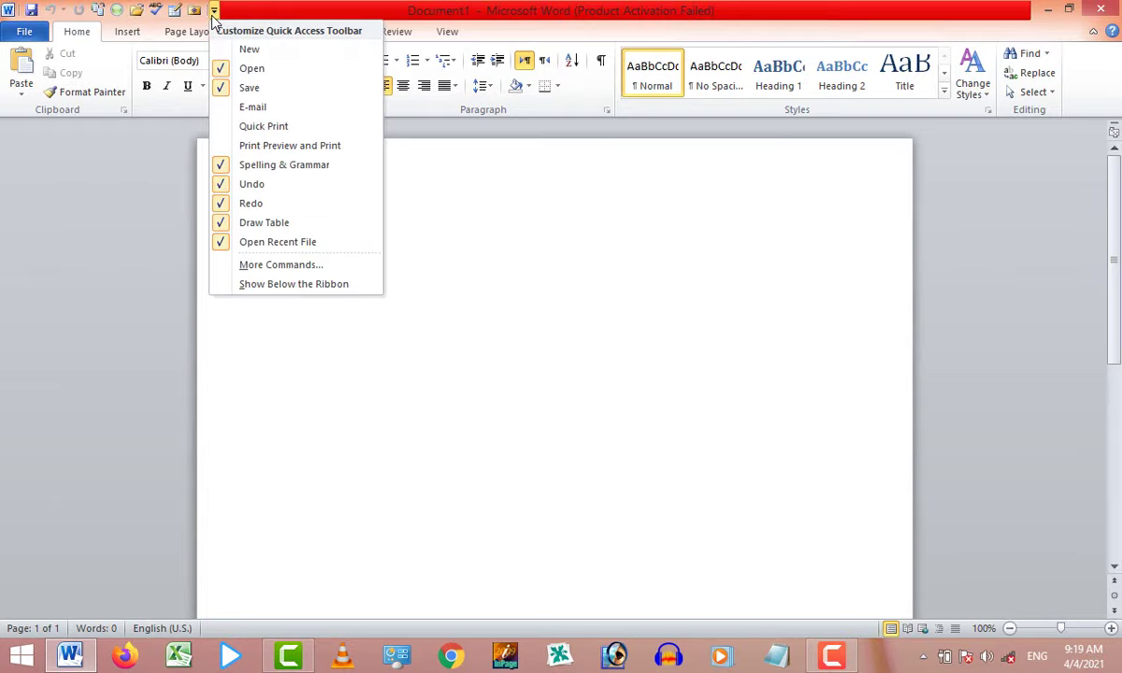
pyautogui.click(222, 52)
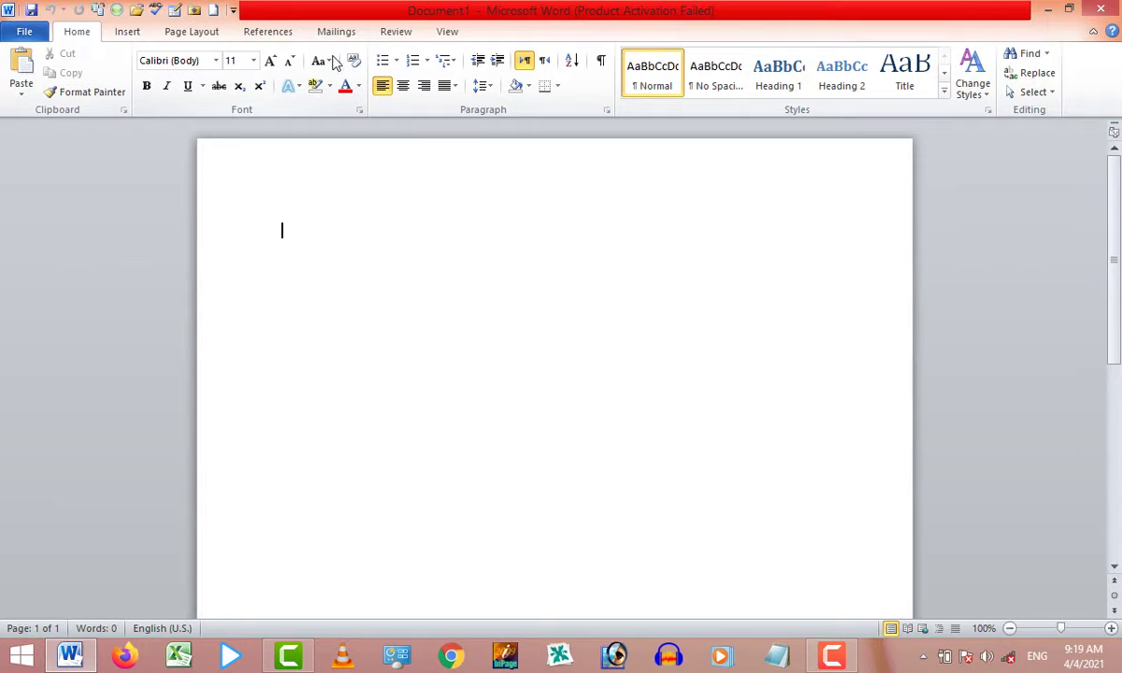
pyautogui.hotkey('alt', 'f')
# Step: Return to the document and flip quickly through every ribbon tab from Insert to View, then back to Home
pyautogui.click(75, 31)
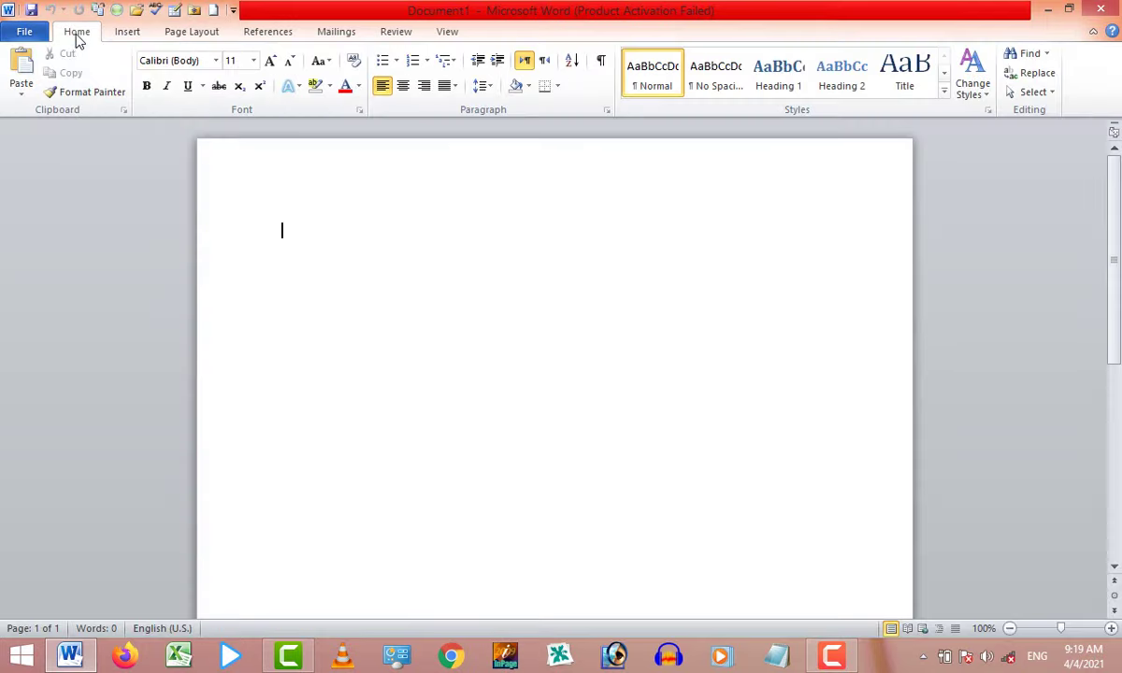
pyautogui.click(127, 34)
pyautogui.click(185, 34)
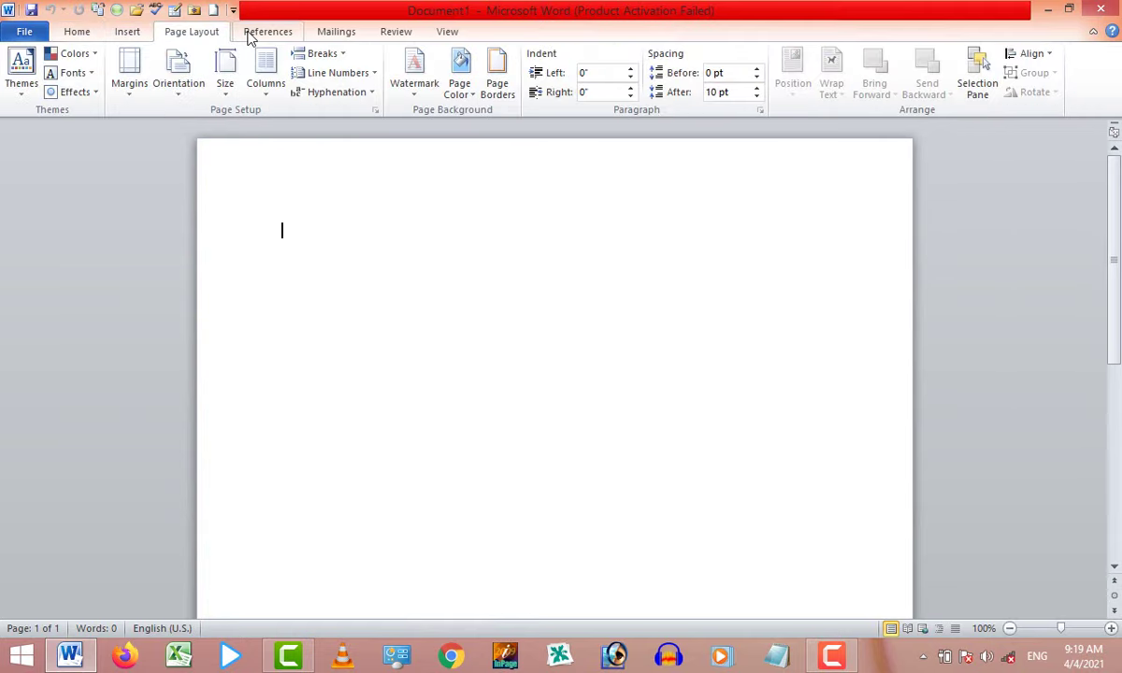
pyautogui.click(262, 33)
pyautogui.click(335, 33)
pyautogui.click(385, 34)
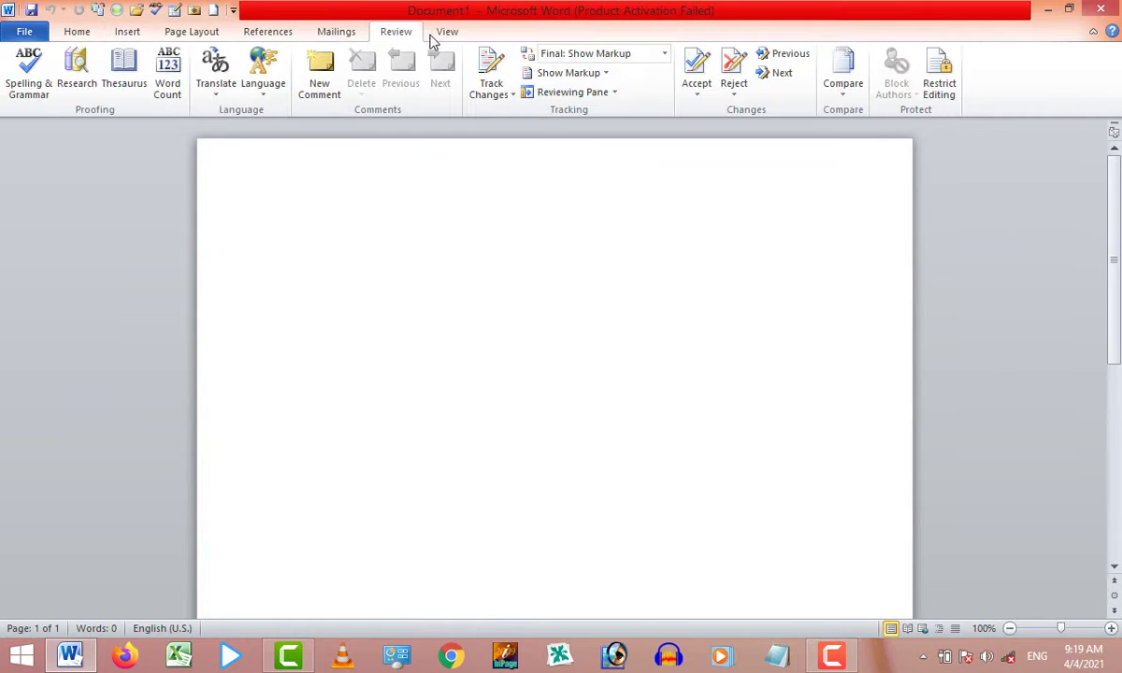
pyautogui.click(446, 34)
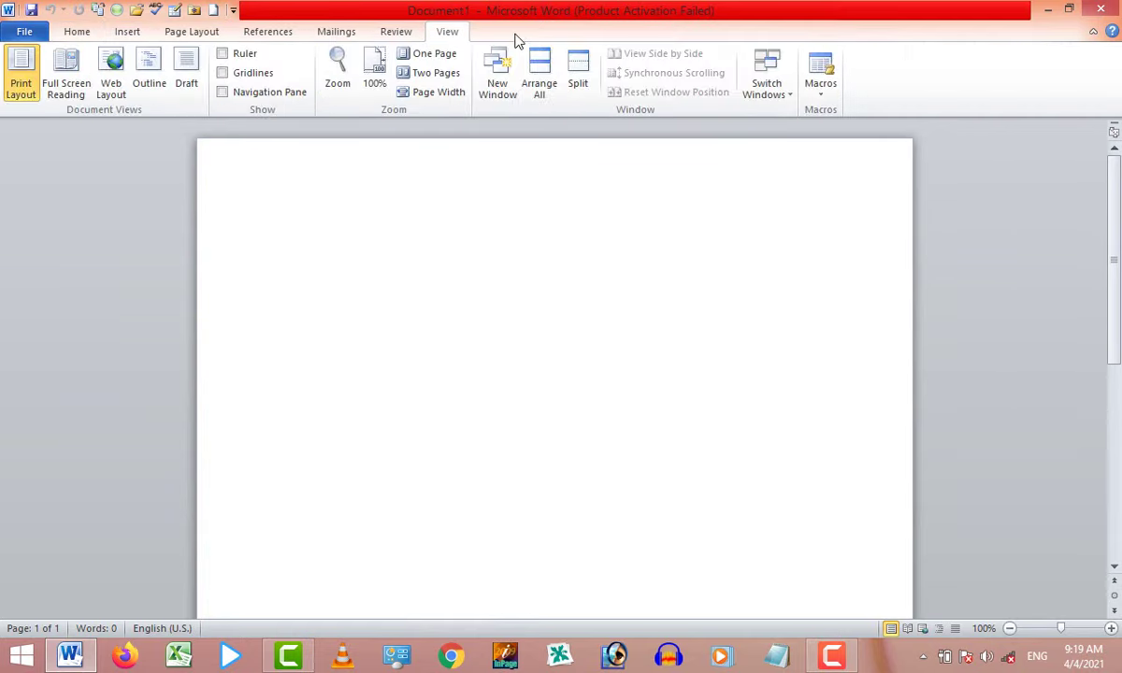
pyautogui.click(65, 35)
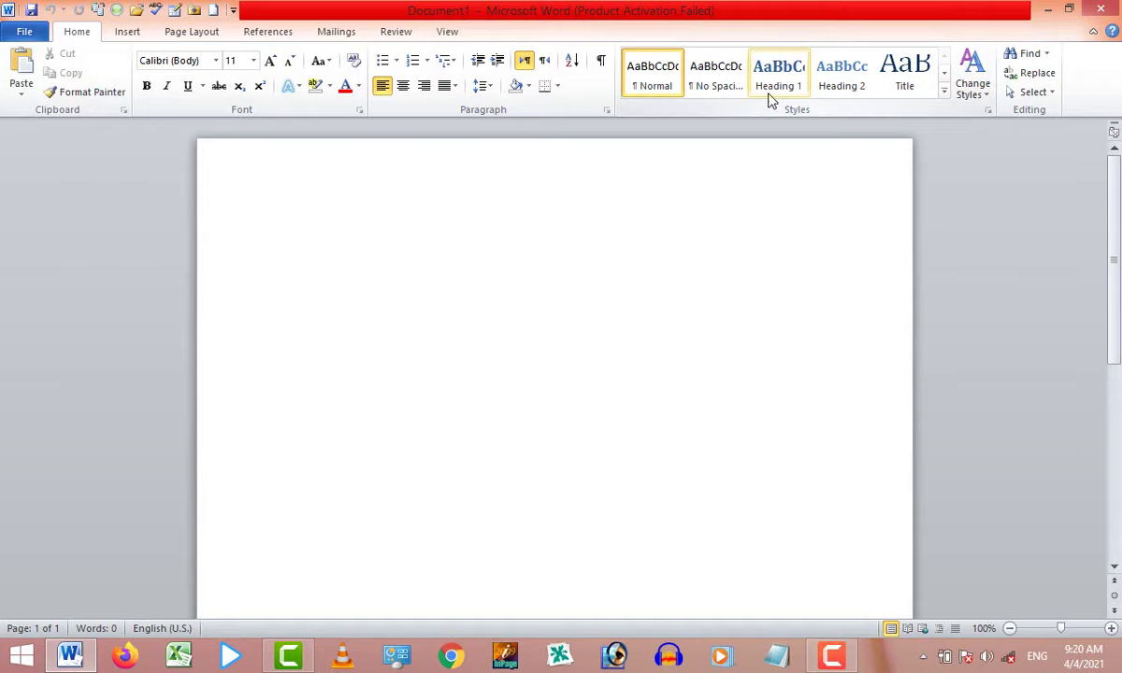
# Step: Step slowly through Insert, Page Layout, References, Mailings and Review, ending on View
pyautogui.click(127, 34)
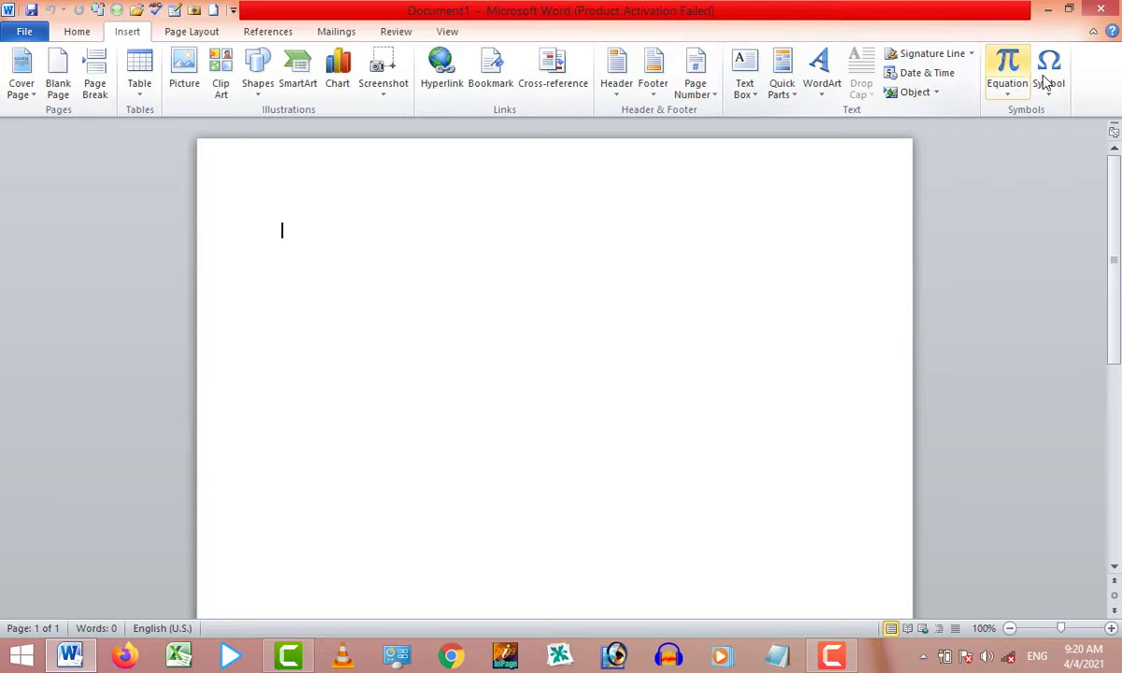
pyautogui.click(201, 34)
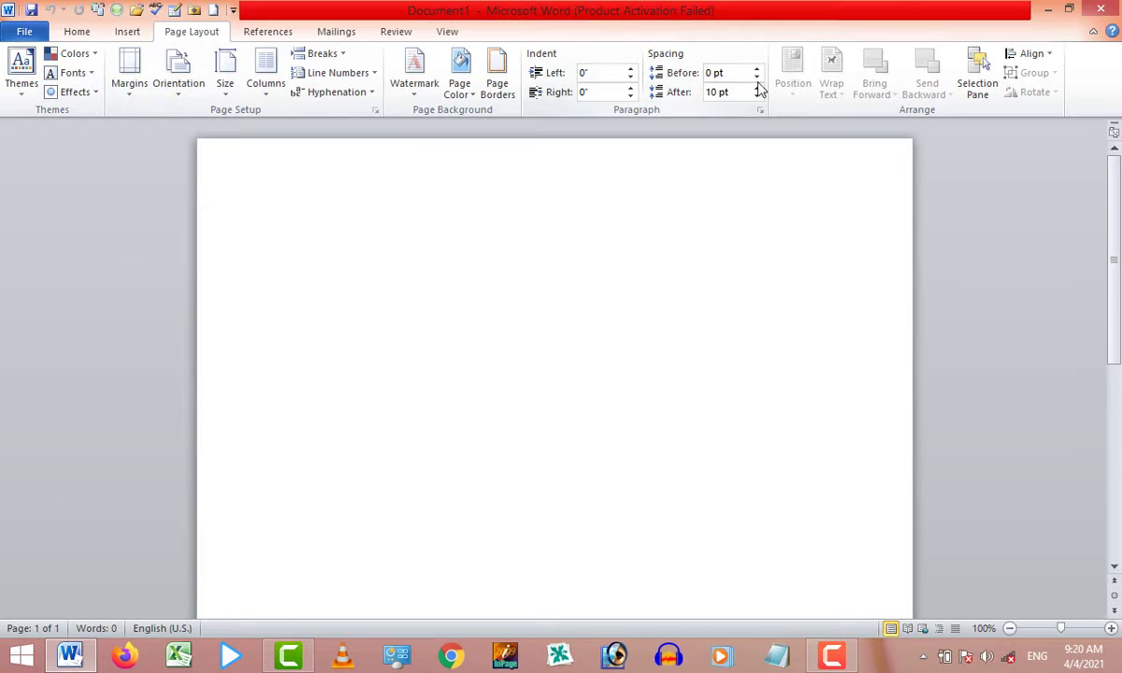
pyautogui.click(299, 34)
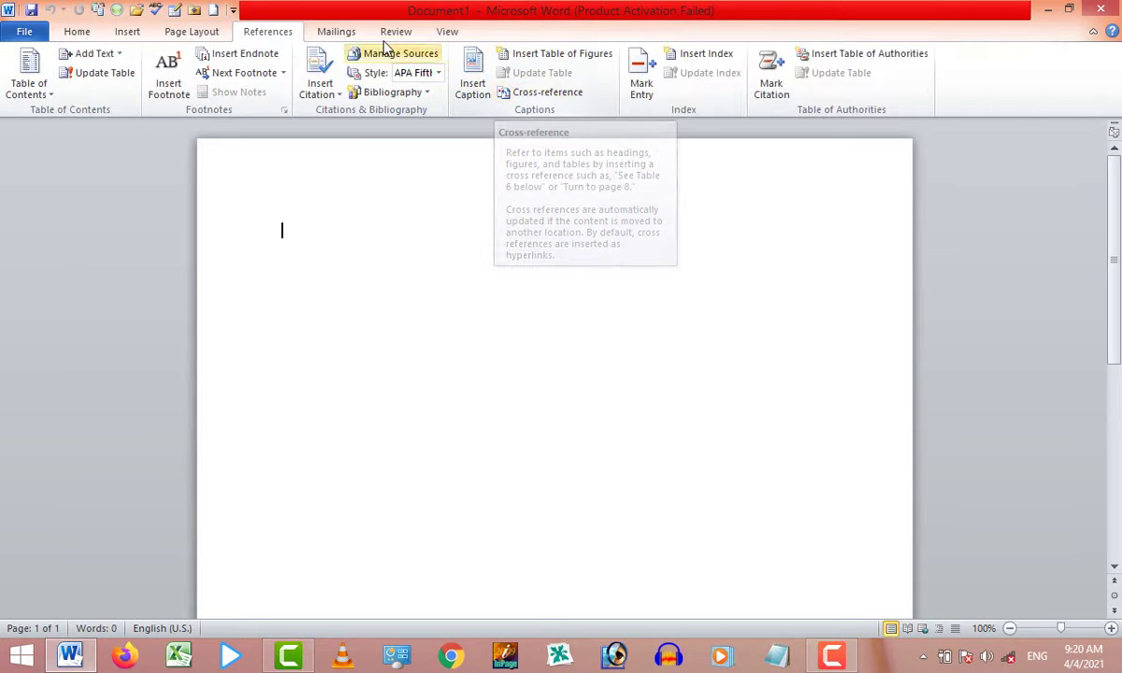
pyautogui.click(337, 33)
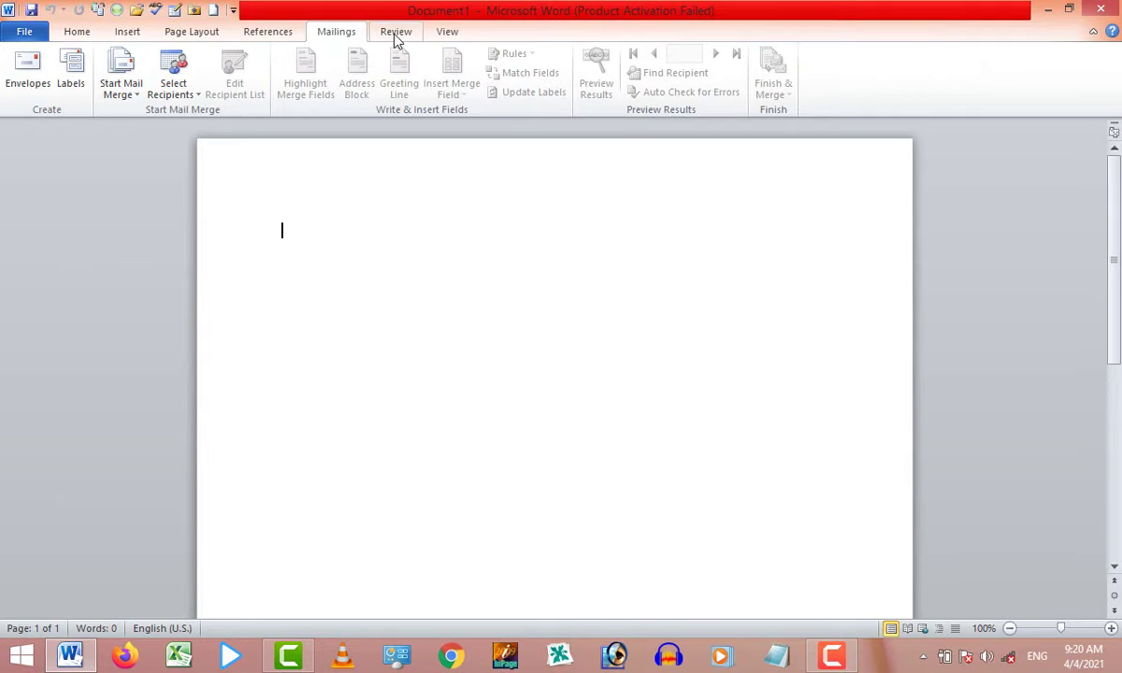
pyautogui.click(395, 36)
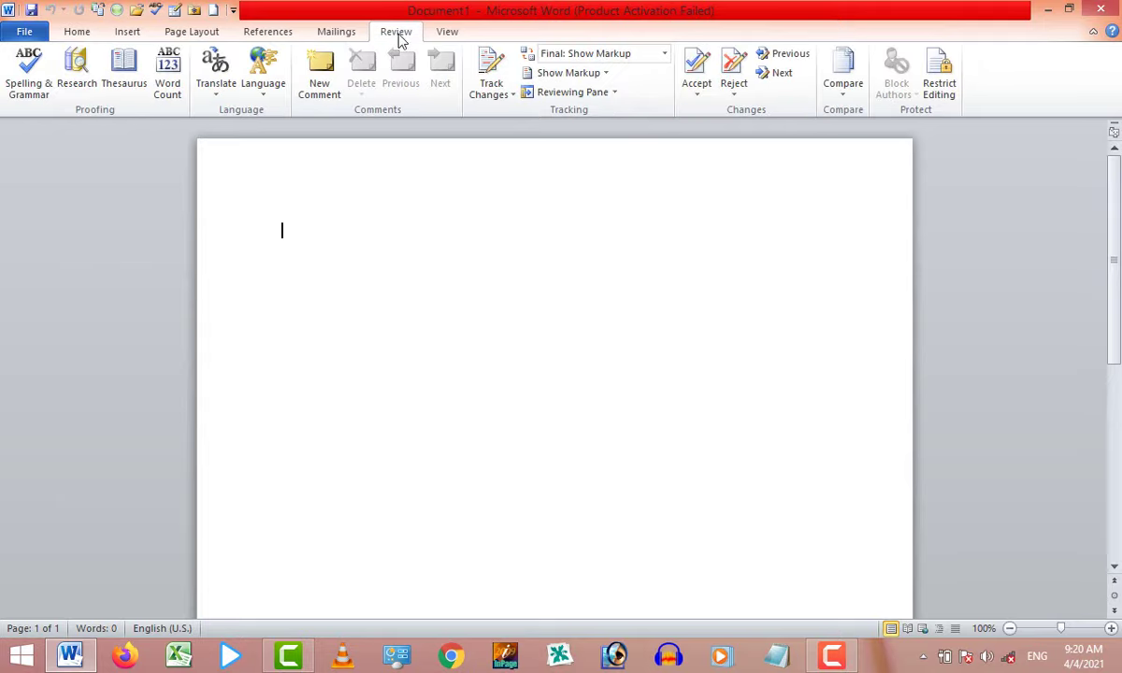
pyautogui.click(456, 36)
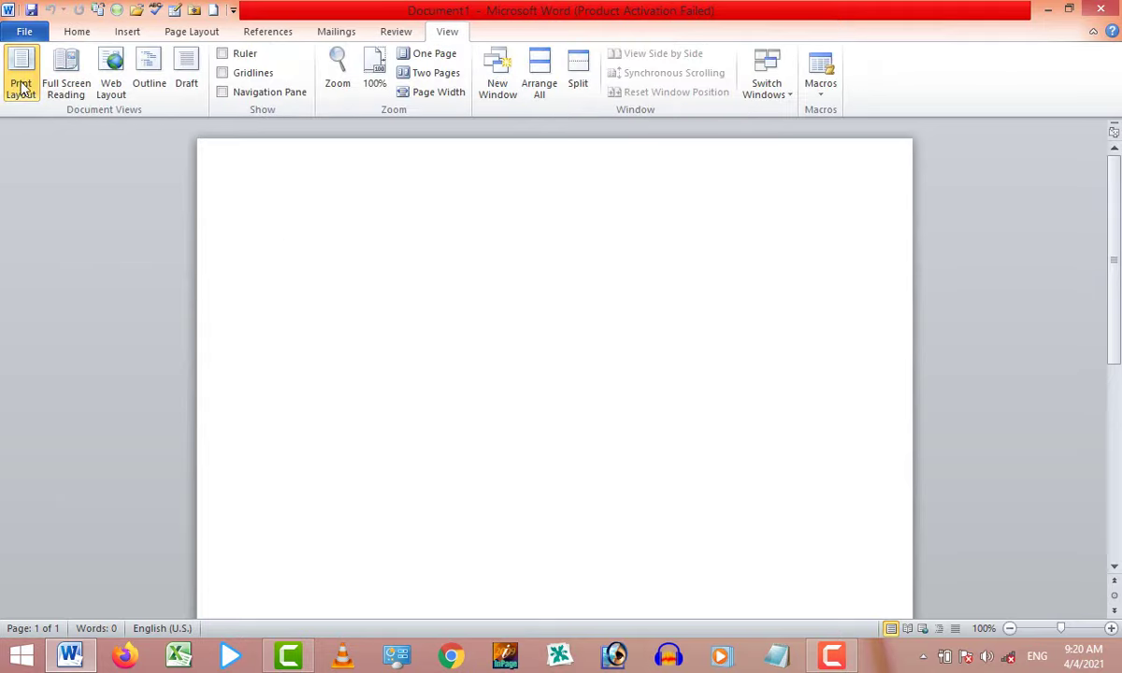
# Step: Switch the ribbon back to the Home tab
pyautogui.click(78, 33)
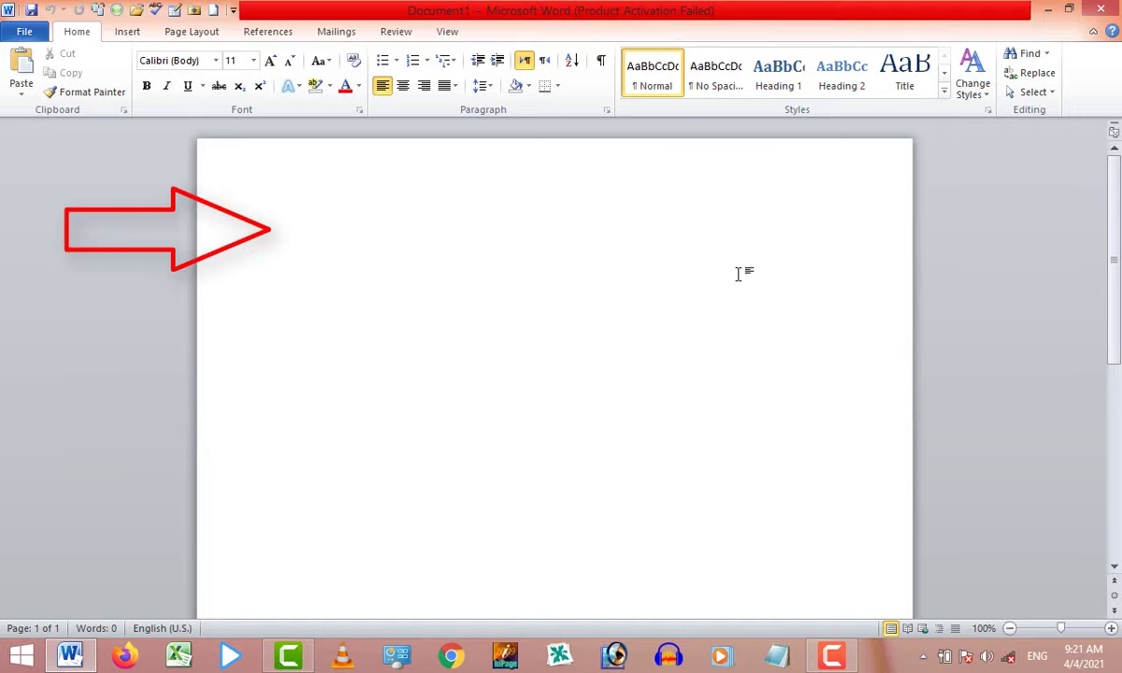
pyautogui.scroll(-1, 1113, 279)
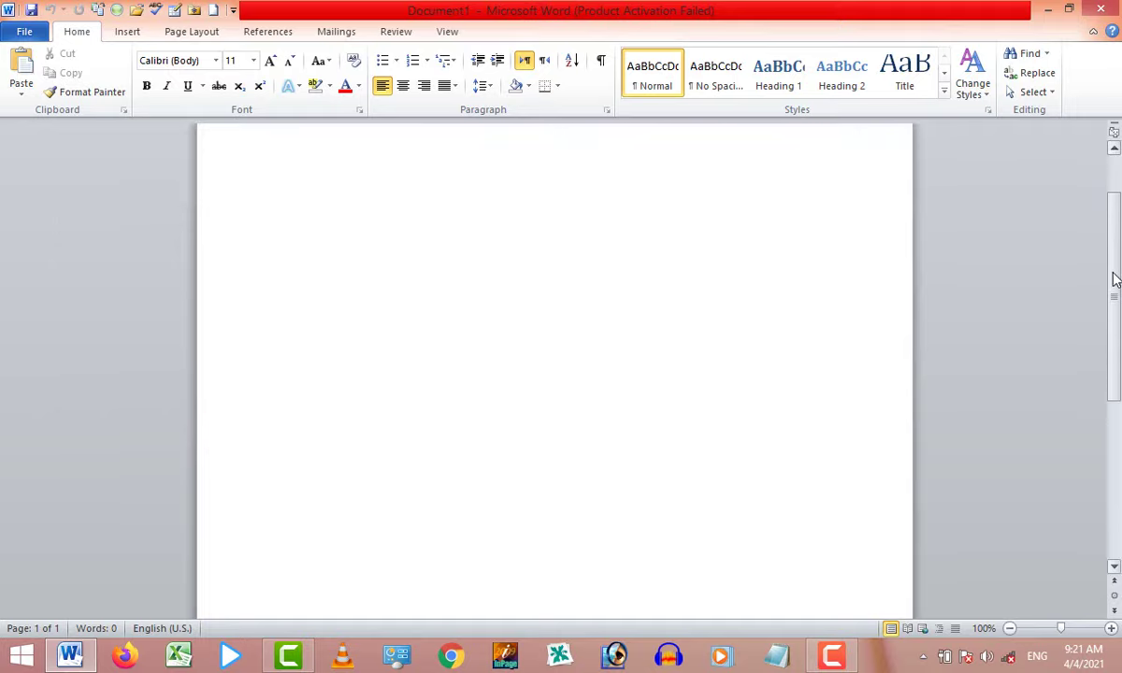
pyautogui.moveTo(1115, 279)
pyautogui.mouseDown()
pyautogui.moveTo(1120, 421)
pyautogui.moveTo(1118, 230)
pyautogui.mouseUp()
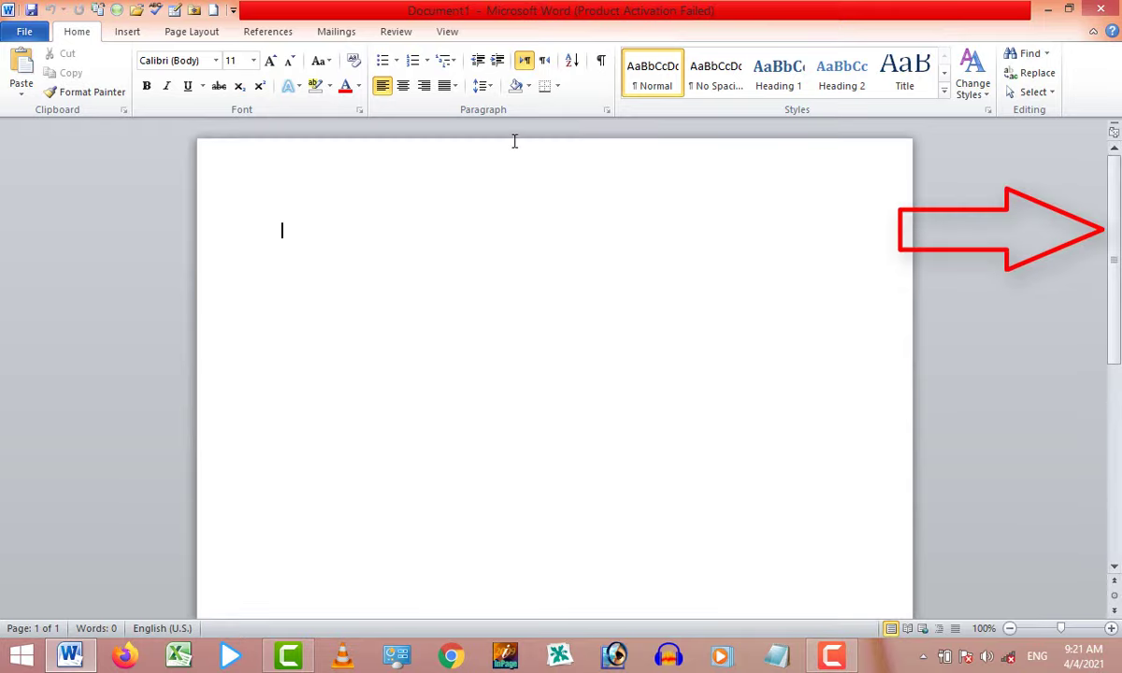
pyautogui.doubleClick(443, 156)
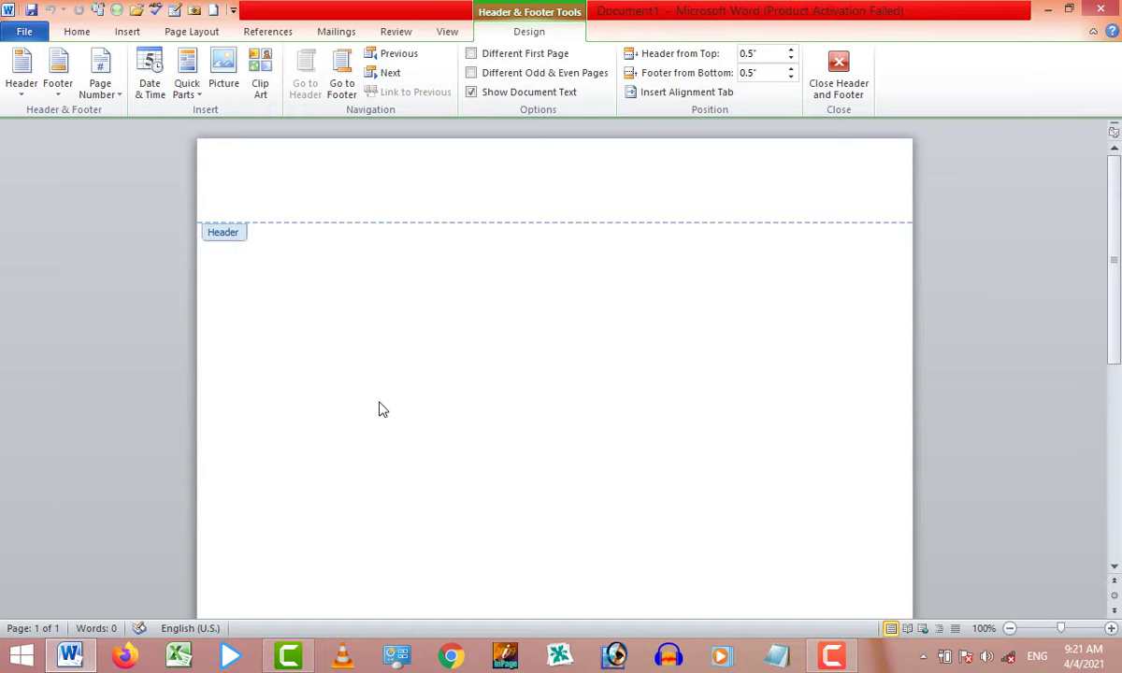
pyautogui.doubleClick(361, 384)
pyautogui.click(391, 238)
pyautogui.write('s')
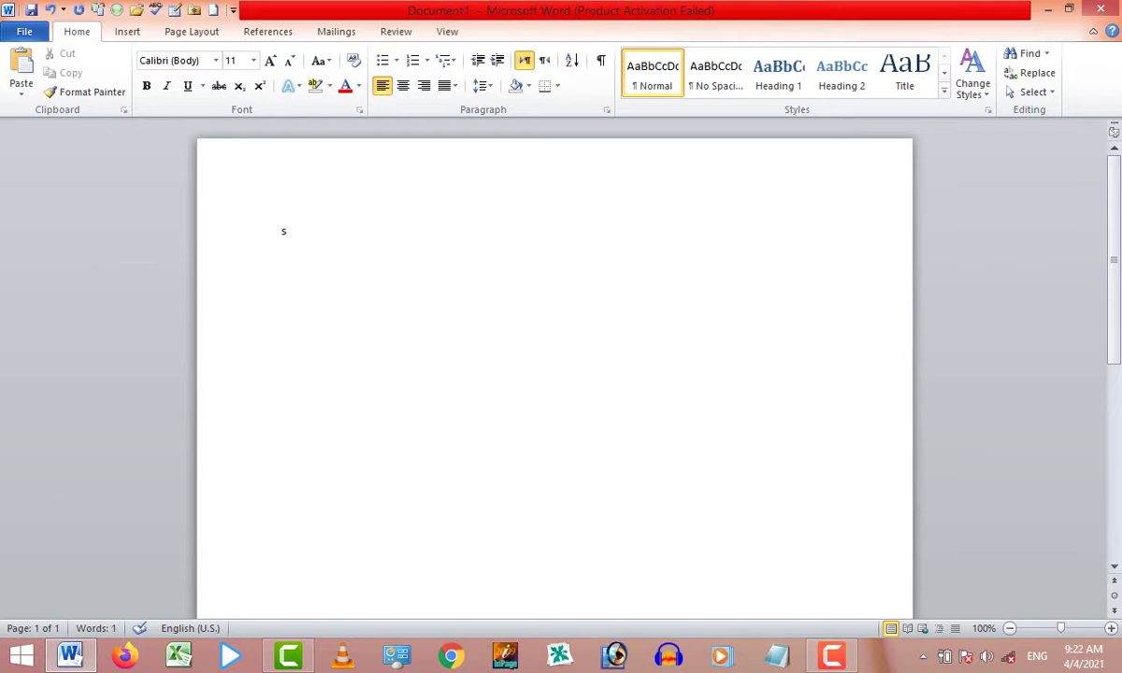
# Step: Replace the stray letter with the line 'MS Word Tutorial' and select that line
pyautogui.press('BackSpace')
pyautogui.write('T')
pyautogui.write('he')
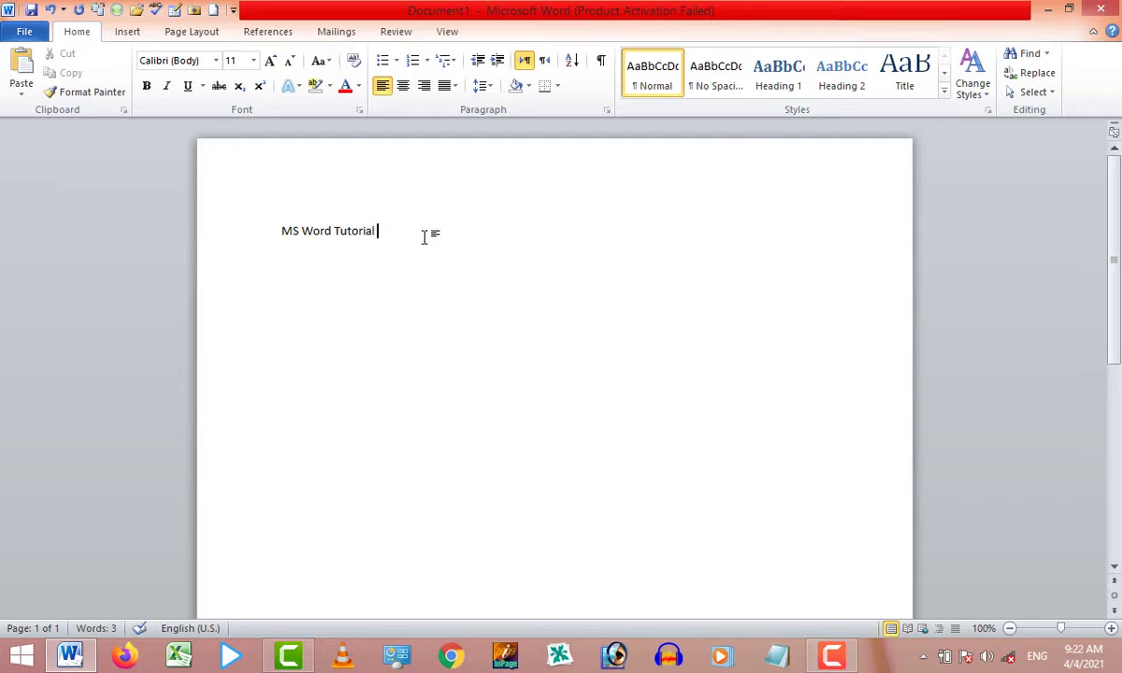
pyautogui.moveTo(423, 237)
pyautogui.mouseDown()
pyautogui.moveTo(282, 237)
pyautogui.moveTo(423, 249)
pyautogui.mouseUp()
pyautogui.moveTo(1119, 320); pyautogui.dragTo(1119, 517)
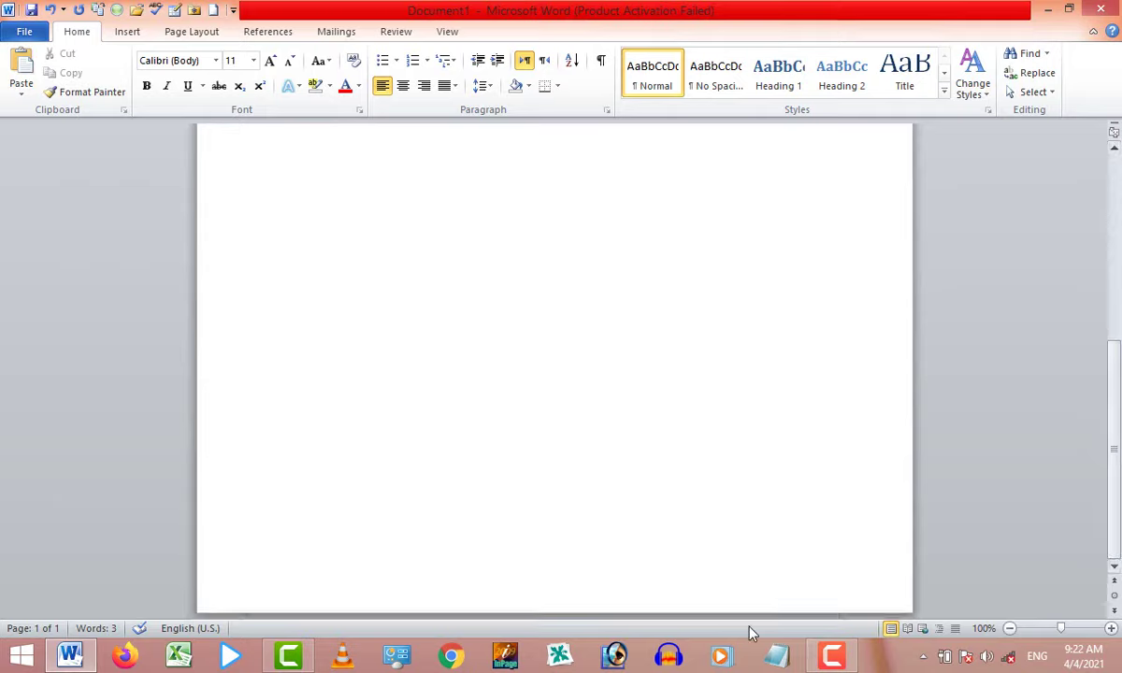
pyautogui.click(1011, 631)
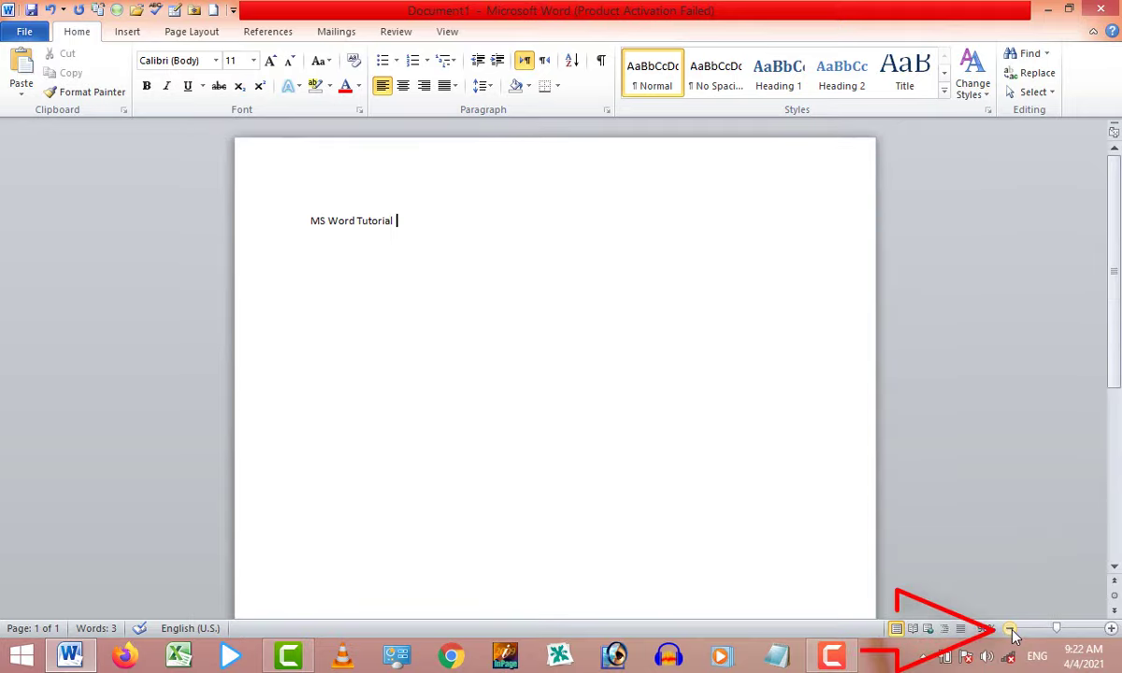
pyautogui.click(1011, 631)
pyautogui.click(1011, 632)
pyautogui.click(1011, 632)
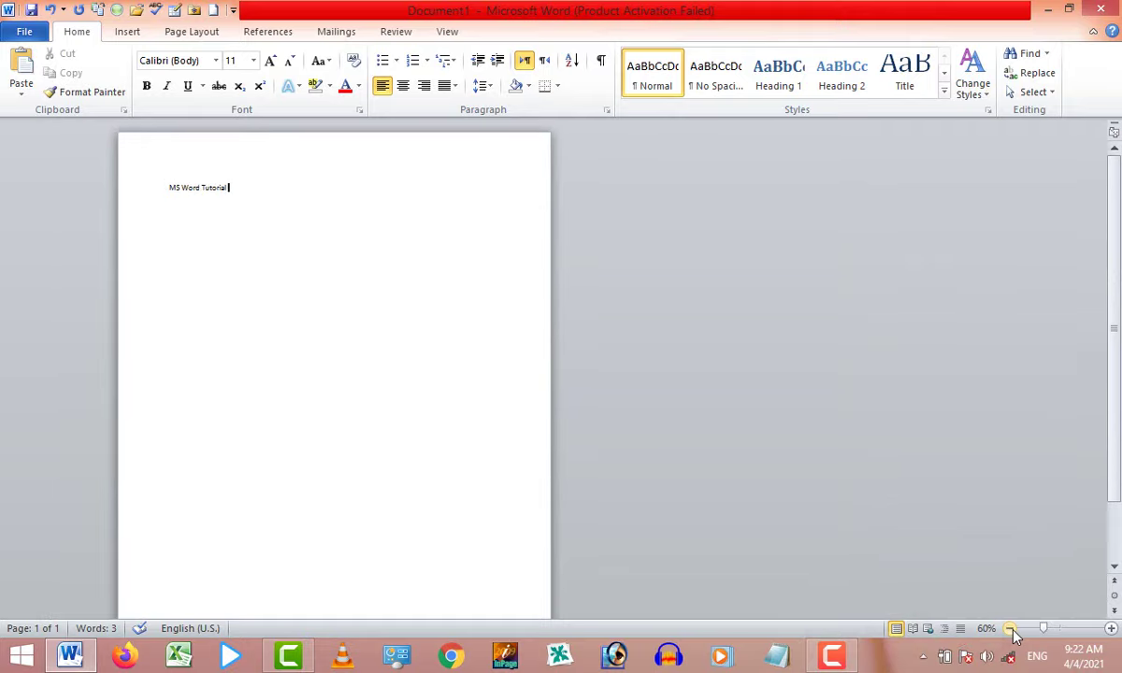
pyautogui.click(1013, 632)
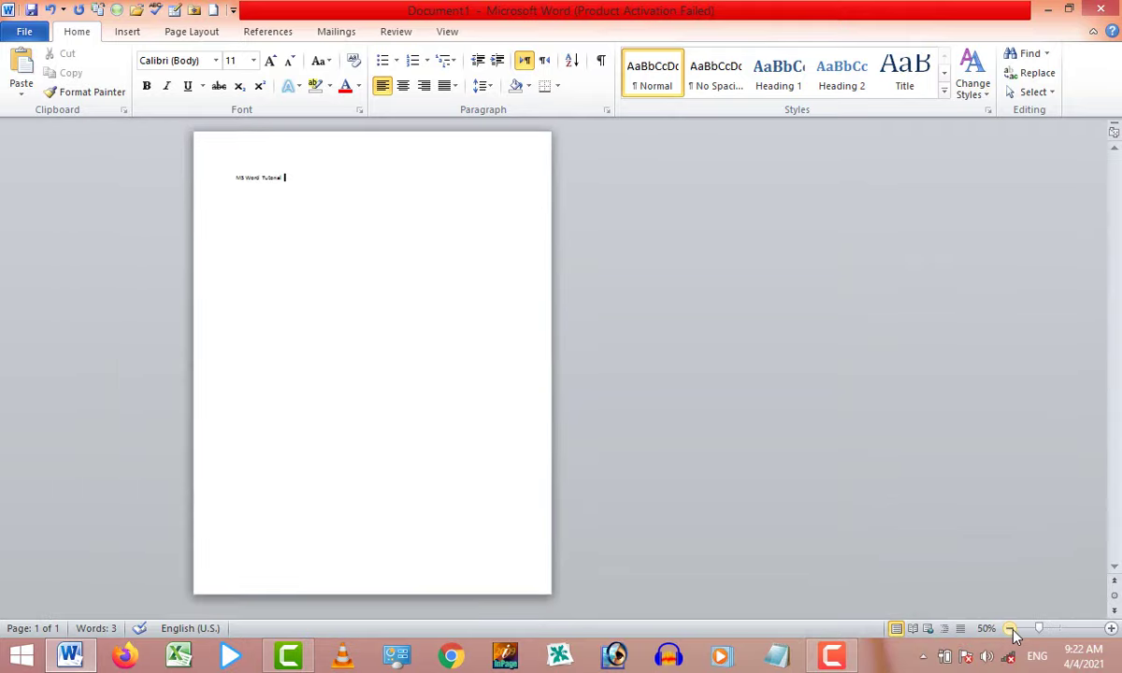
pyautogui.click(1112, 633)
pyautogui.click(1112, 633)
pyautogui.click(1113, 634)
pyautogui.click(1112, 633)
pyautogui.click(1112, 633)
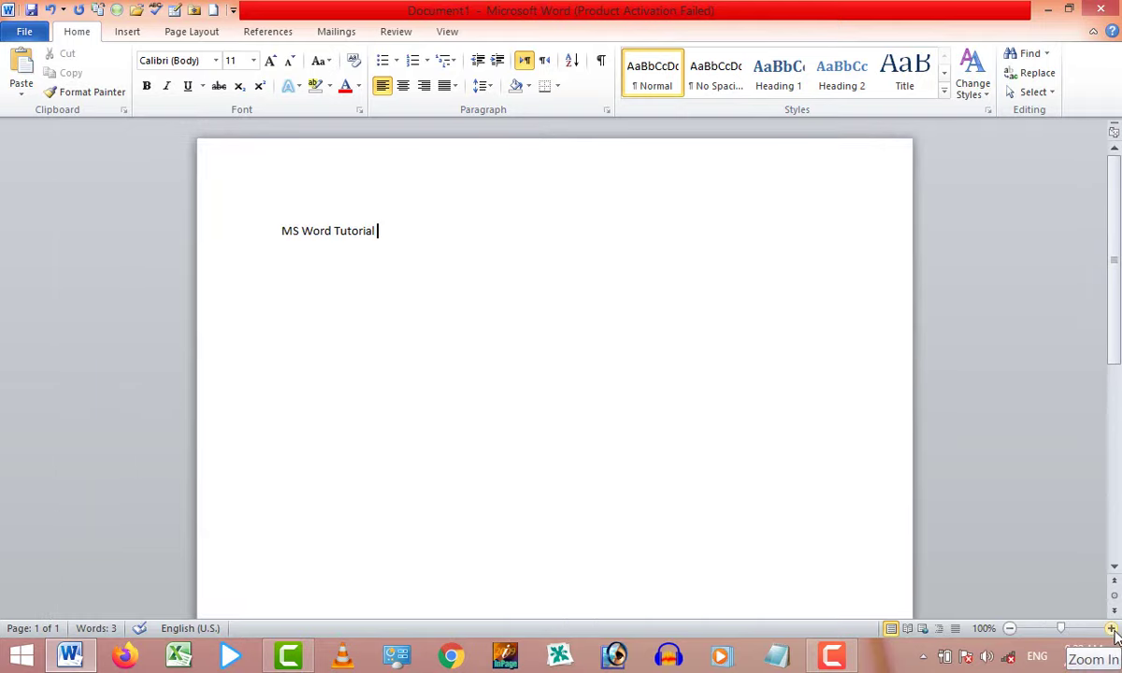
pyautogui.click(1012, 632)
pyautogui.click(1012, 631)
pyautogui.click(1112, 633)
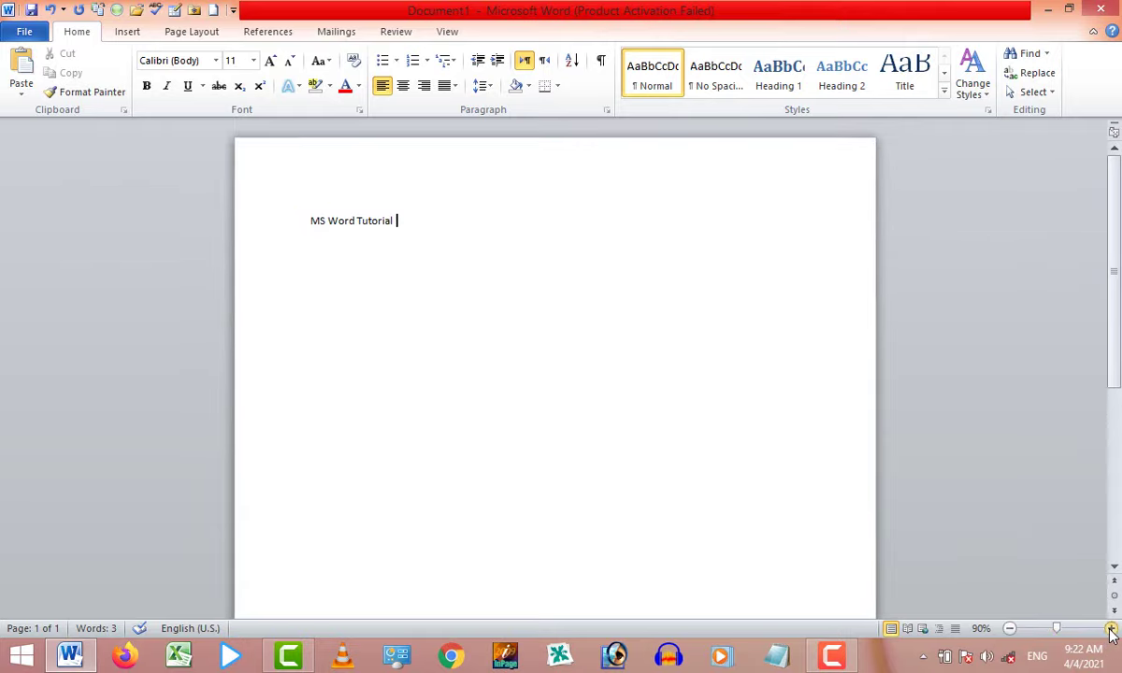
pyautogui.click(1112, 634)
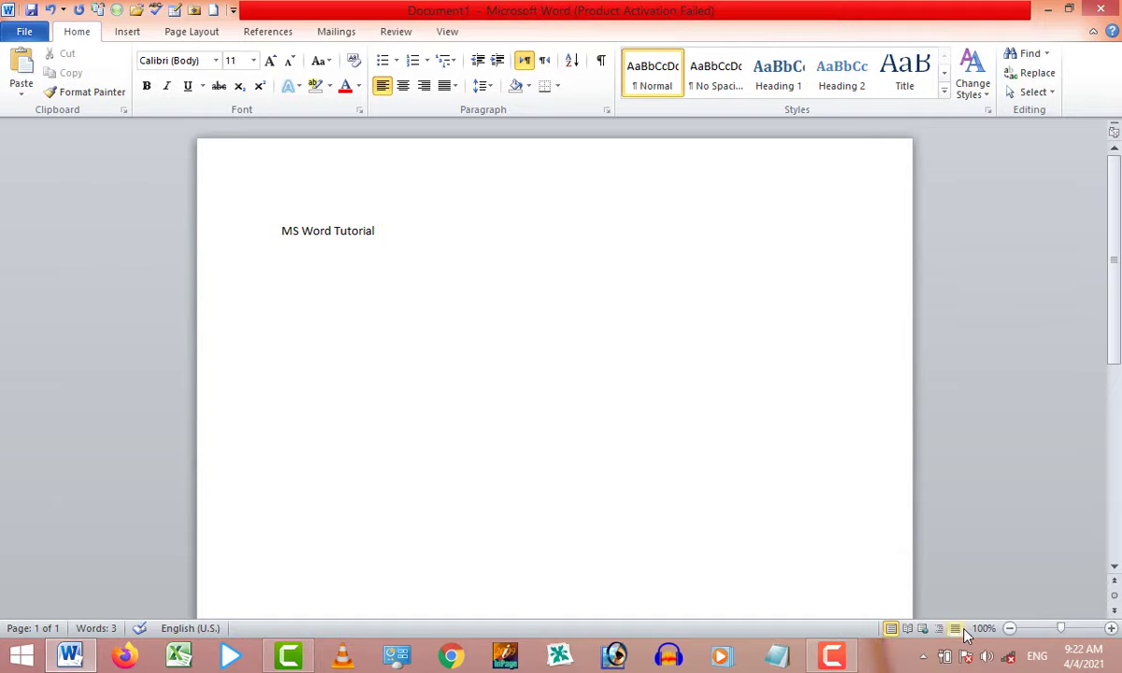
pyautogui.click(908, 631)
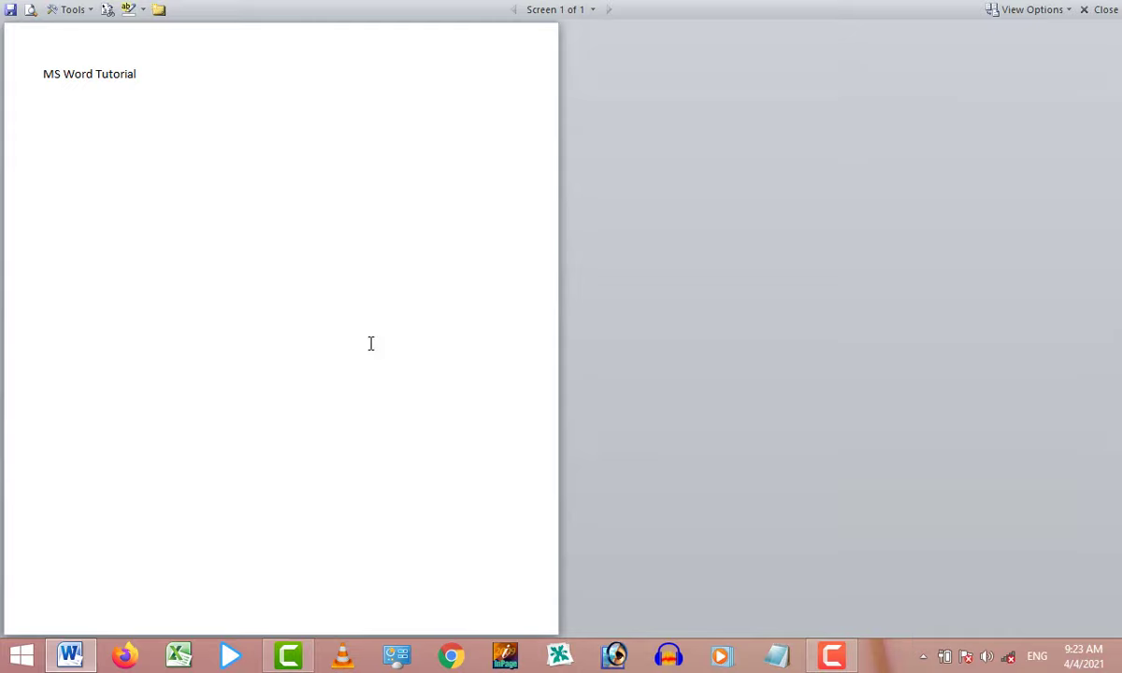
pyautogui.click(1101, 9)
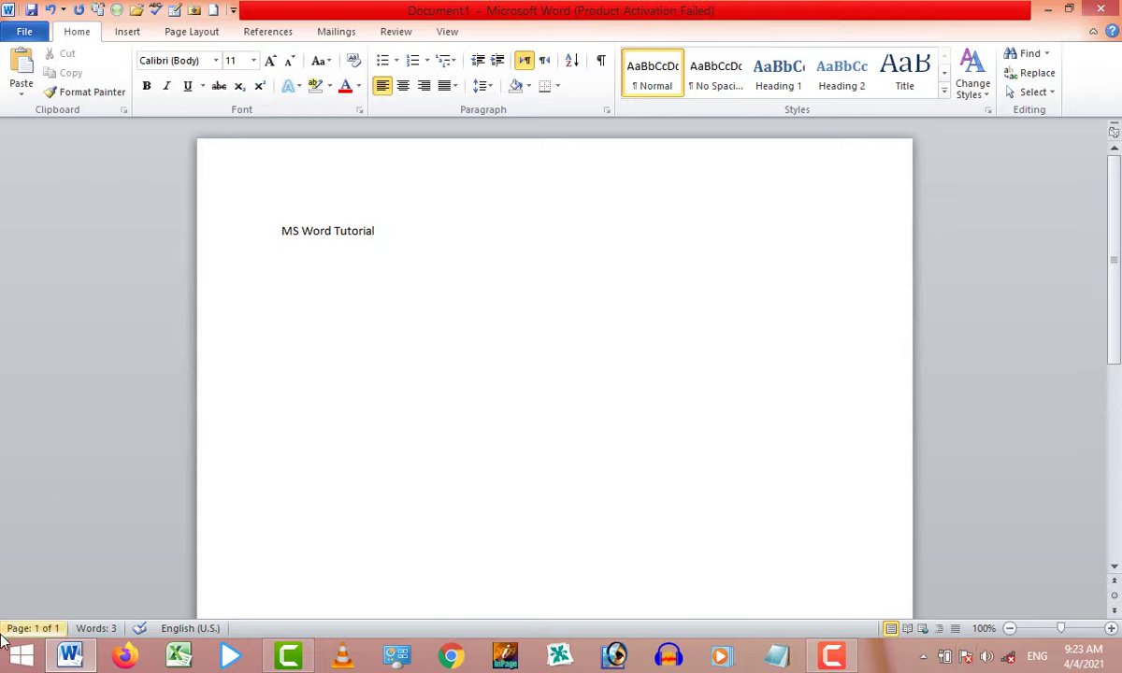
# Step: Select all the document text with Ctrl+A, then deselect it
pyautogui.moveTo(86, 662)
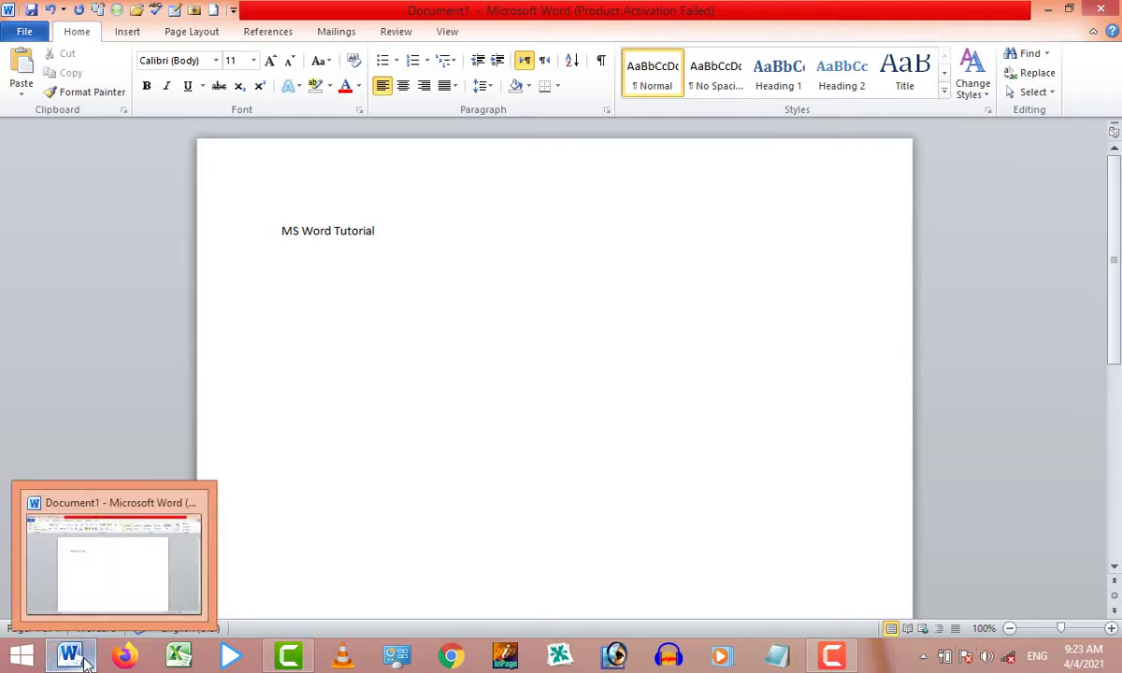
pyautogui.hotkey('ctrl', 'a')
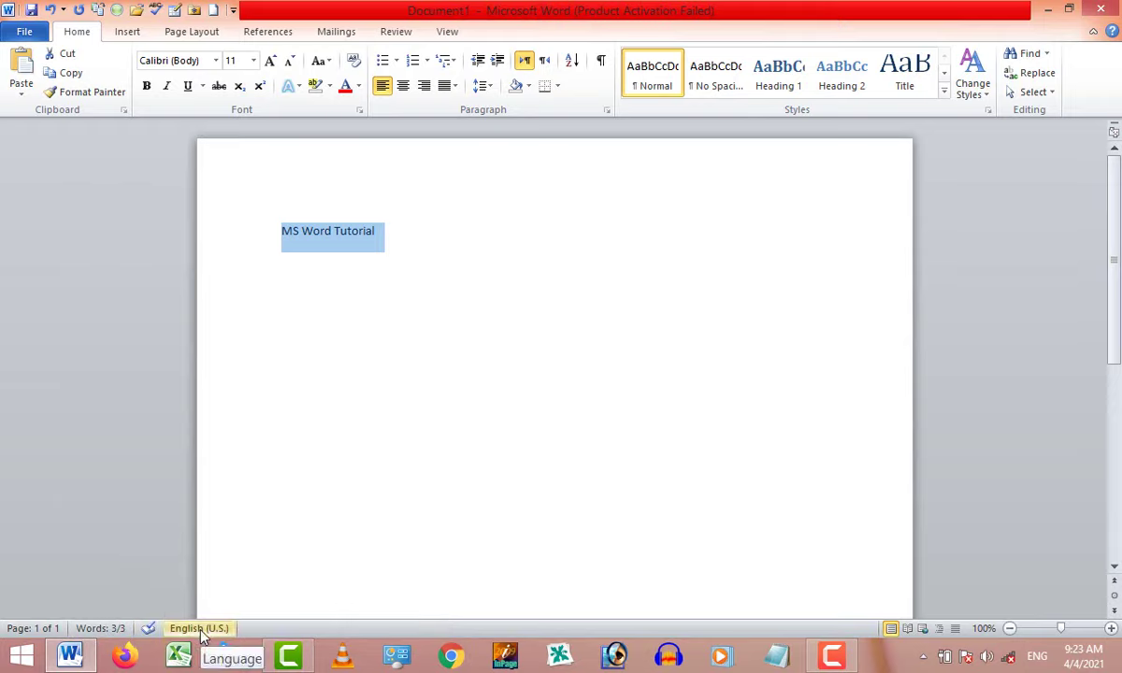
pyautogui.click(360, 411)
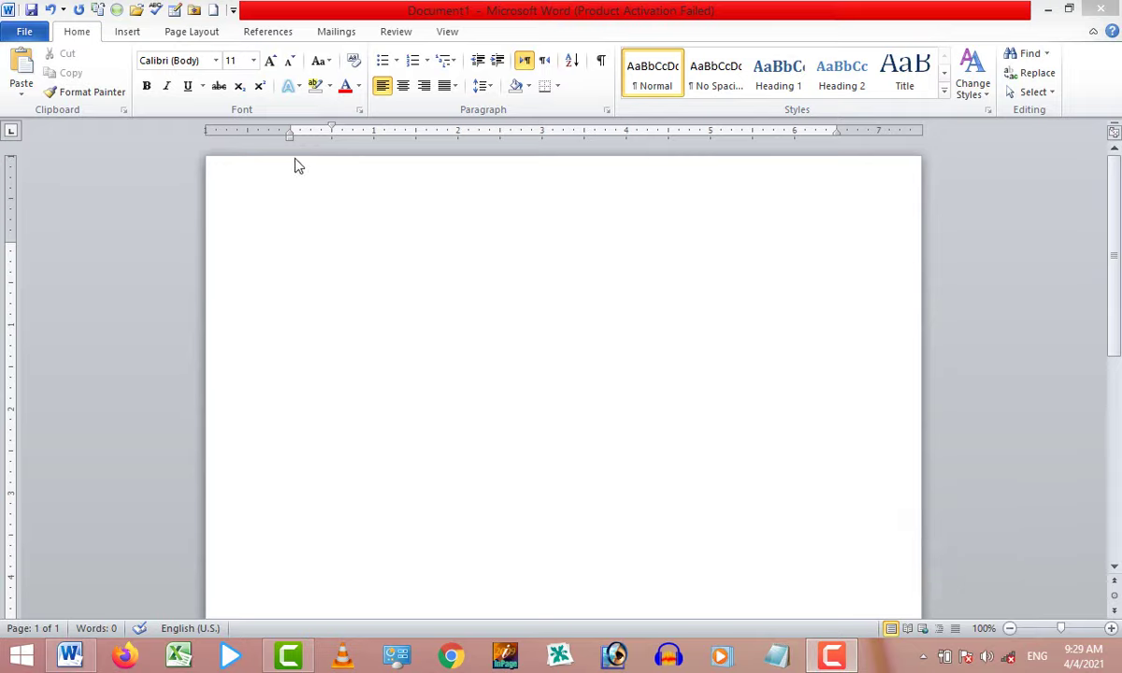
# Step: Type 'Microsoft Word', drag its left indent right then back into the margin, and adjust the top margin
pyautogui.doubleClick(344, 245)
pyautogui.write('M')
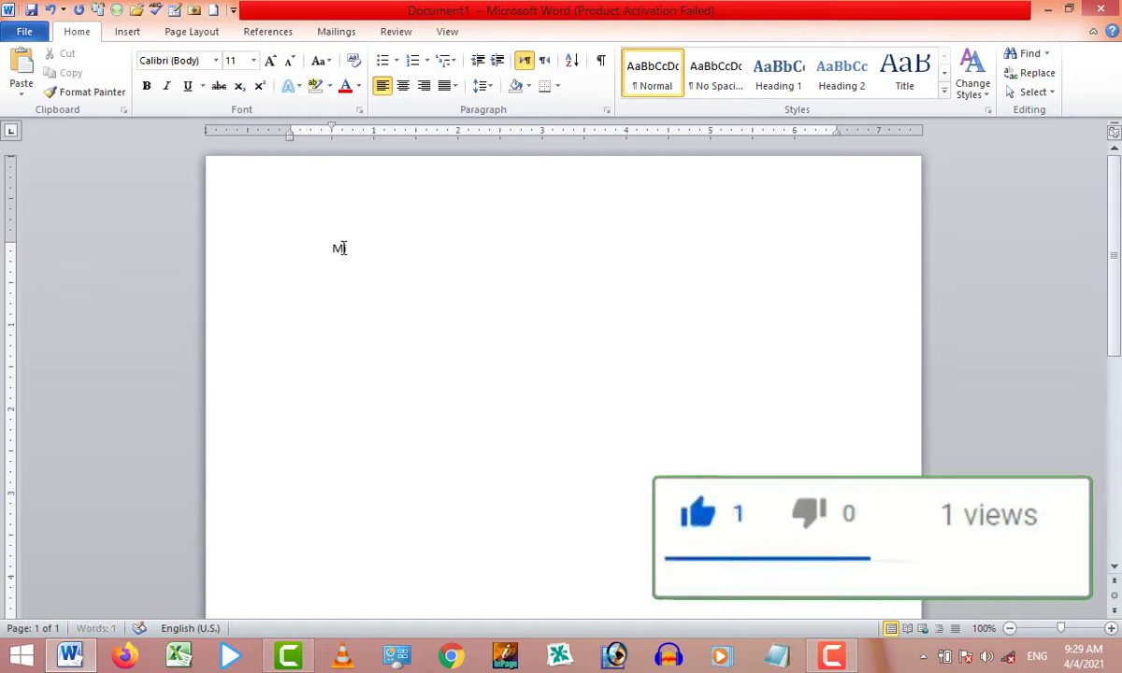
pyautogui.write('icrosoft Word')
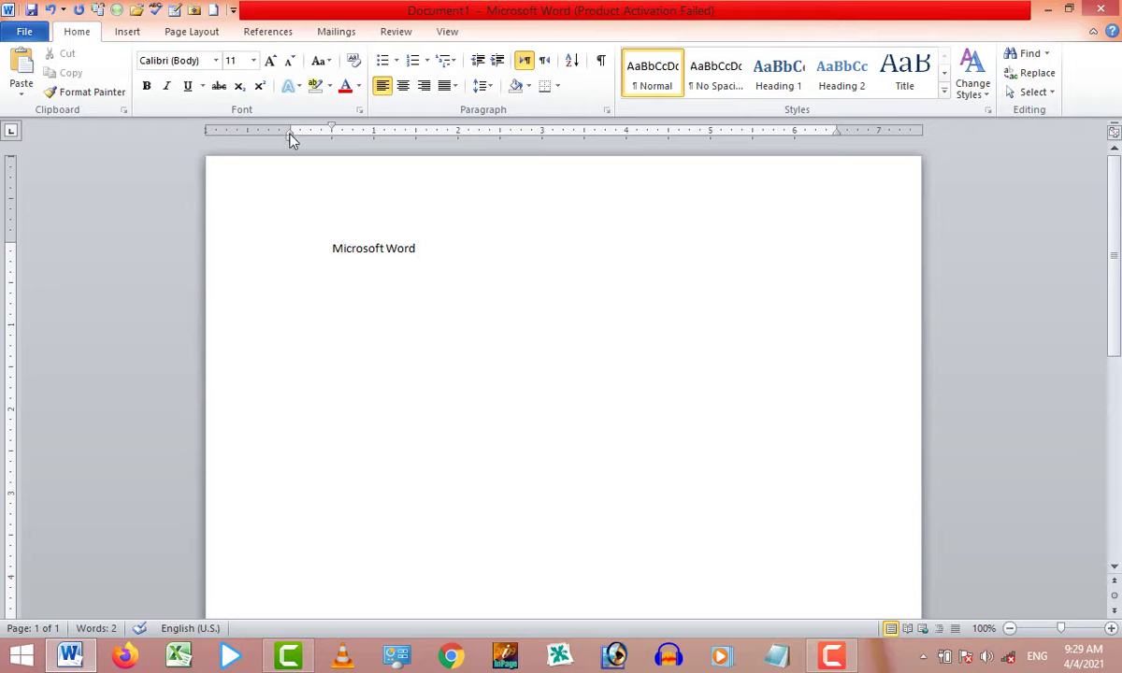
pyautogui.moveTo(291, 137); pyautogui.dragTo(417, 138)
pyautogui.click(363, 225)
pyautogui.moveTo(333, 131); pyautogui.dragTo(242, 137)
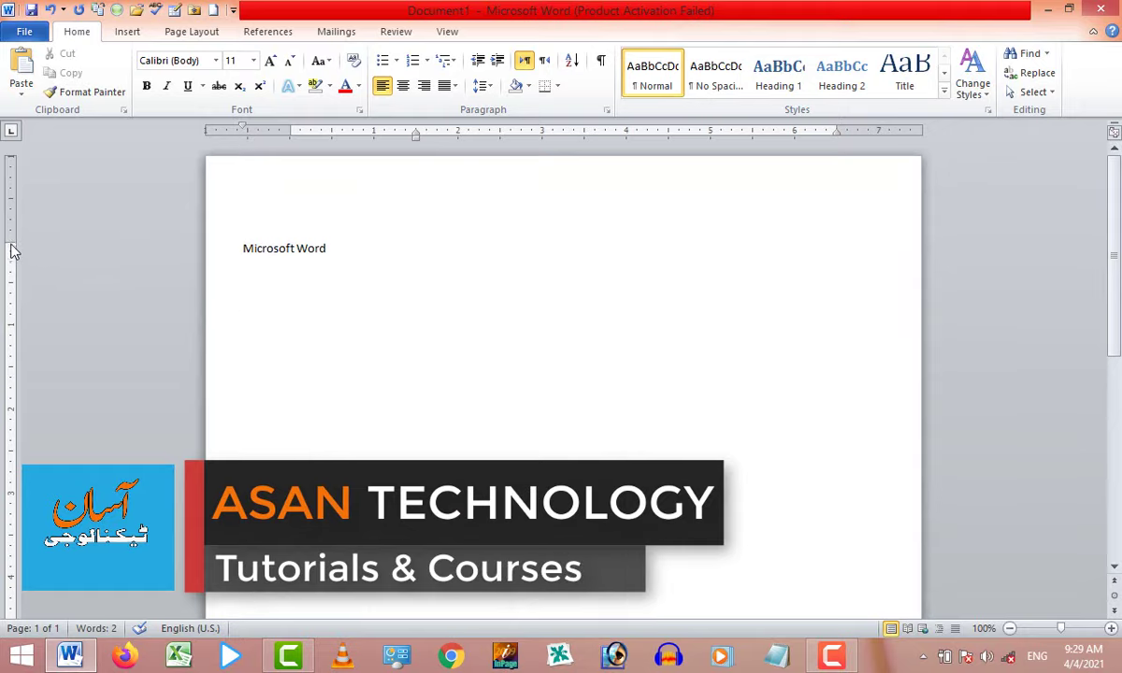
pyautogui.moveTo(10, 226)
pyautogui.mouseDown()
pyautogui.moveTo(7, 289)
pyautogui.moveTo(10, 219)
pyautogui.mouseUp()
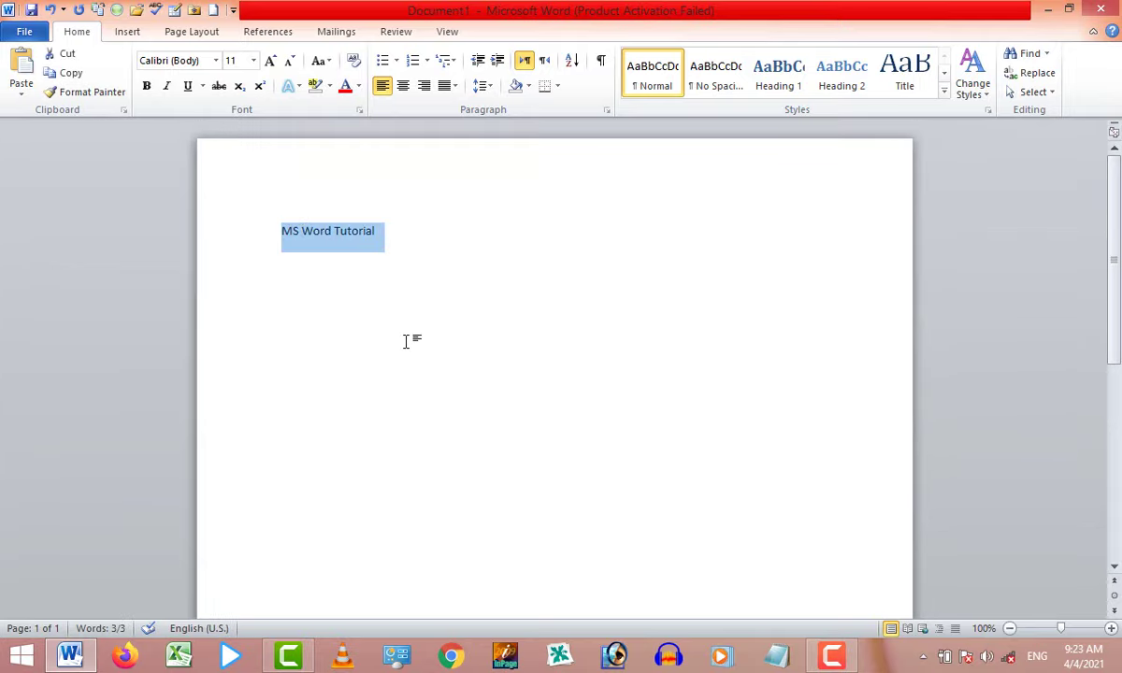
# Step: Delete the selected 'MS Word Tutorial' line, then briefly open the page header and return to the body
pyautogui.press('Delete')
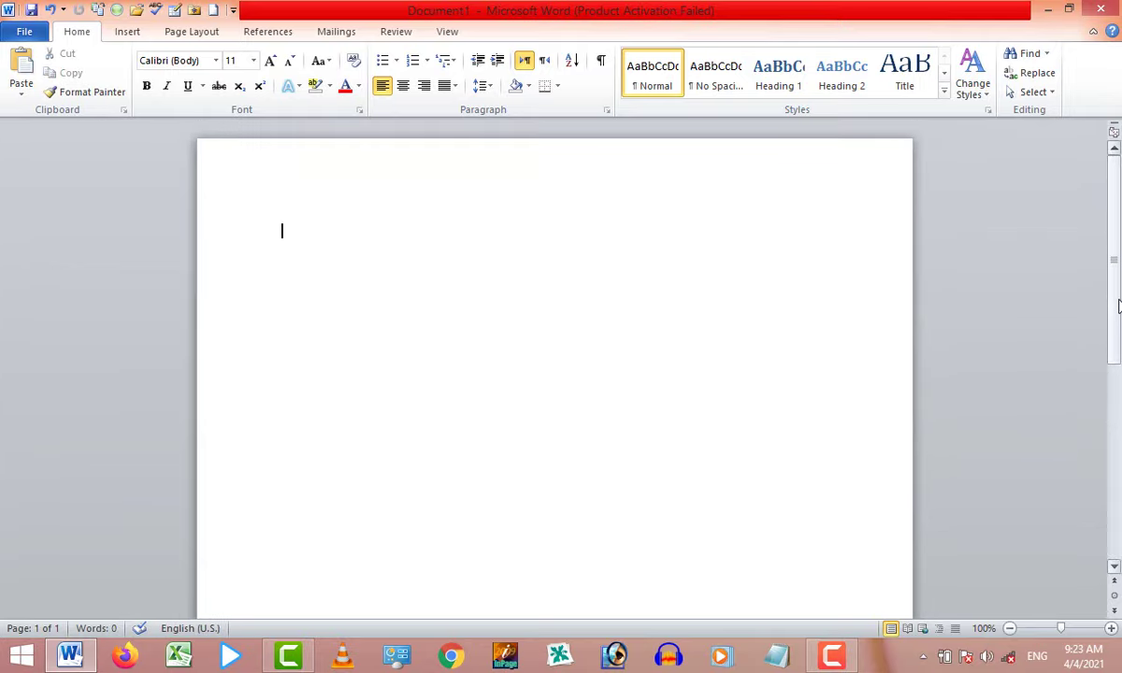
pyautogui.doubleClick(292, 167)
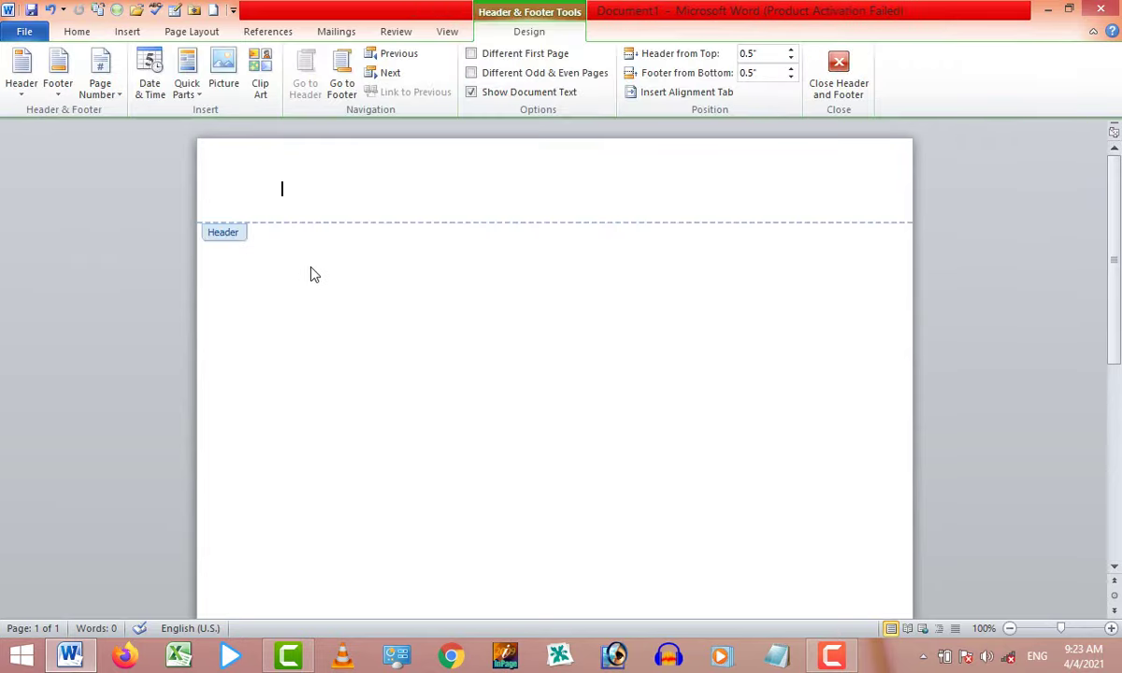
pyautogui.doubleClick(311, 266)
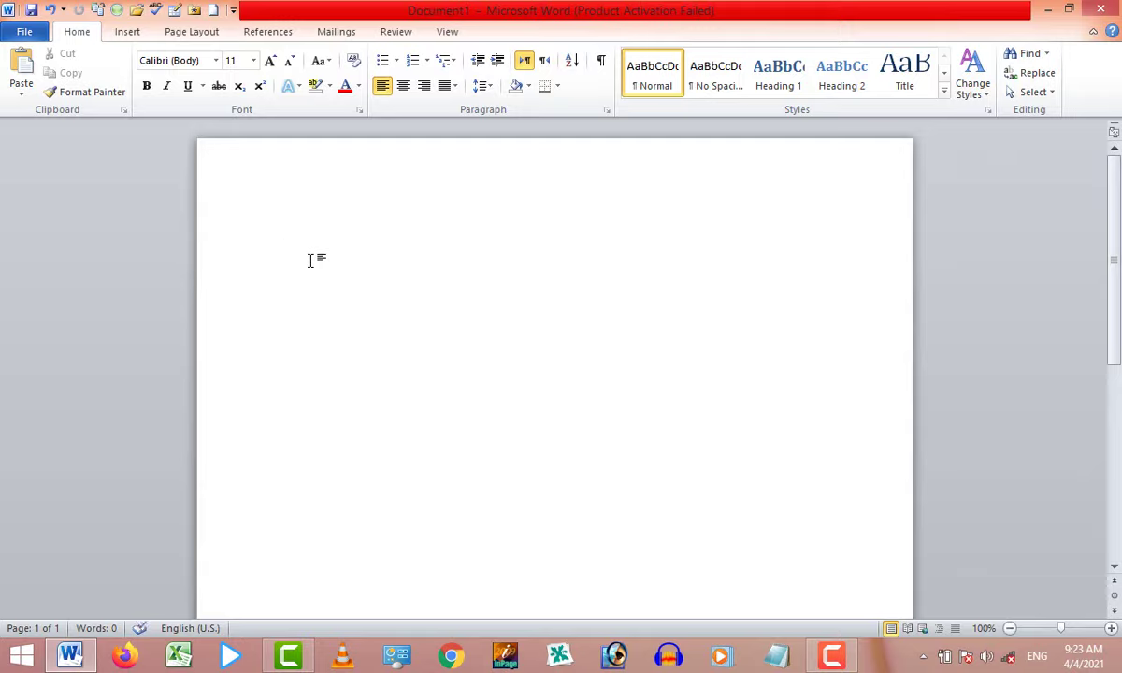